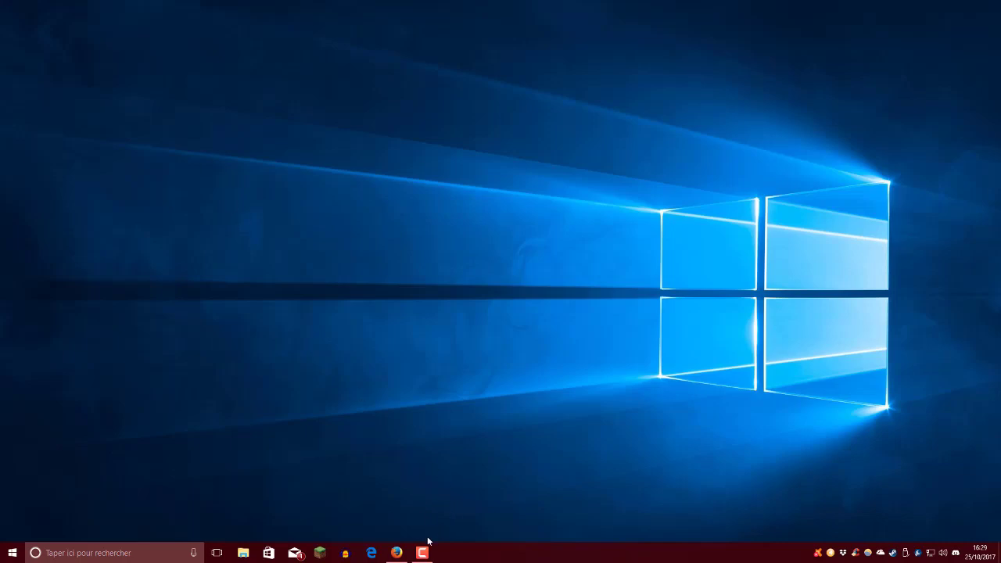
- Switch to Firefox and save the ShareX-11.9.1-setup.exe installer from the ShareX home page
click(397, 553)
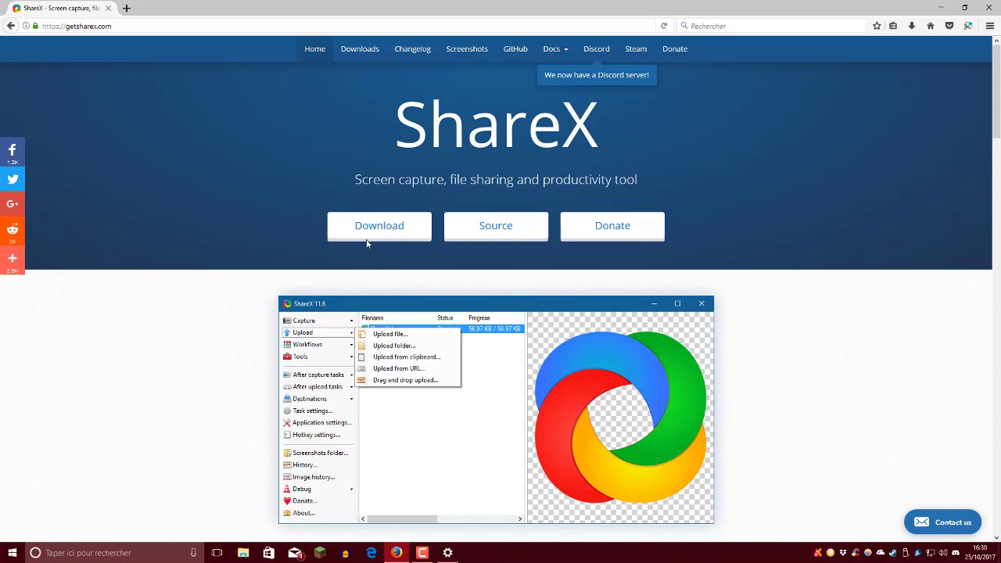
mouse_move(374, 240)
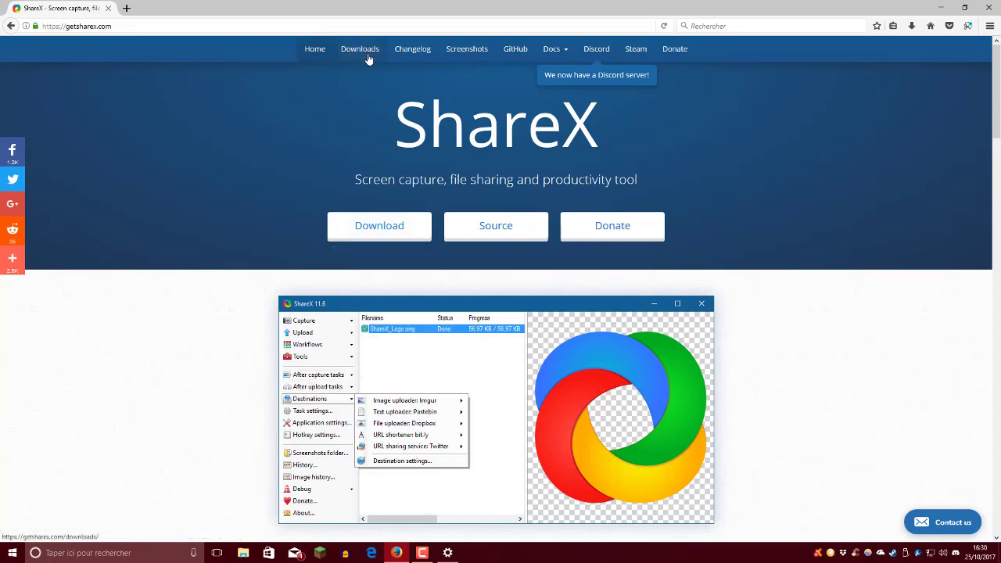
click(377, 234)
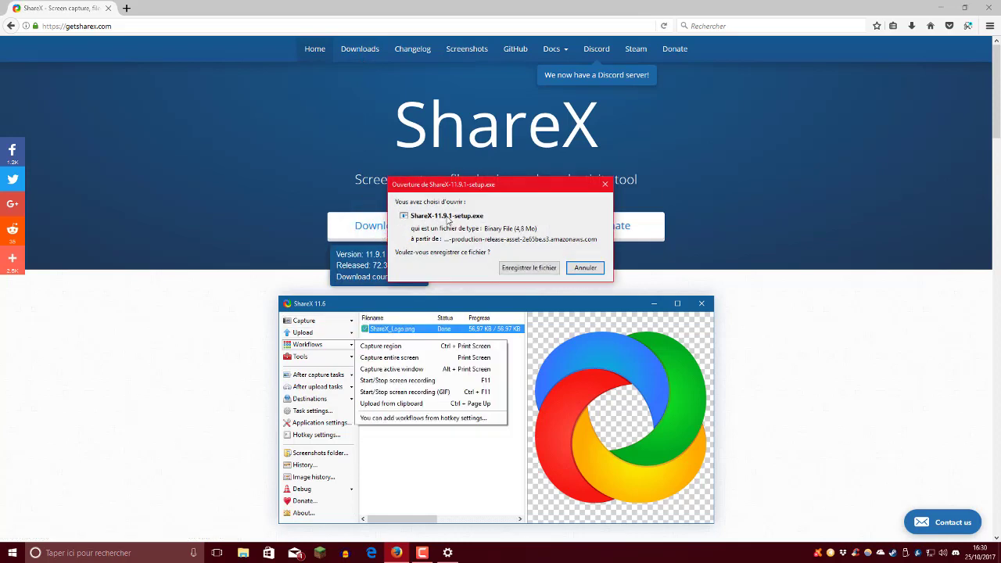
click(528, 267)
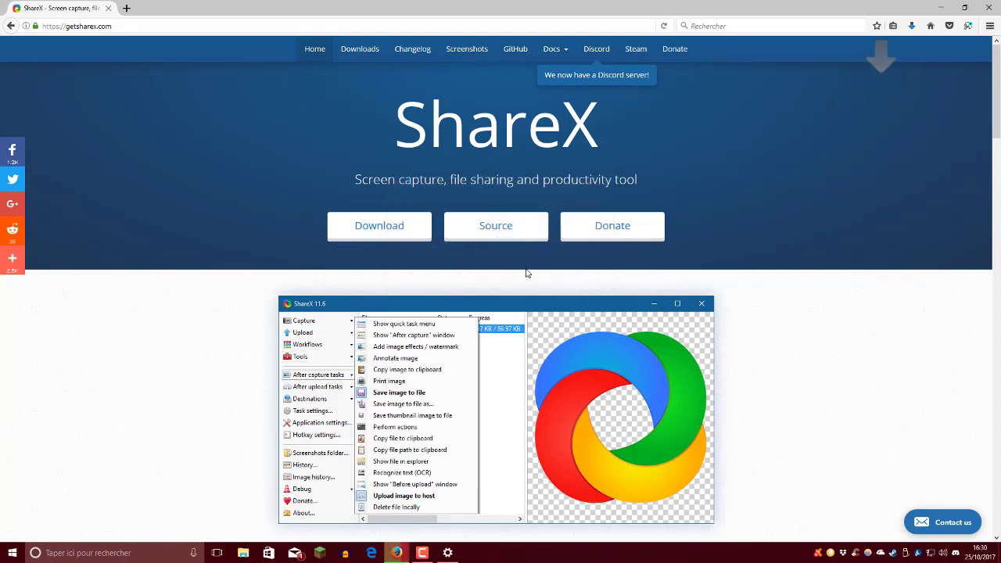
- Check the ShareX installer in the browser's list of recent downloads
click(911, 26)
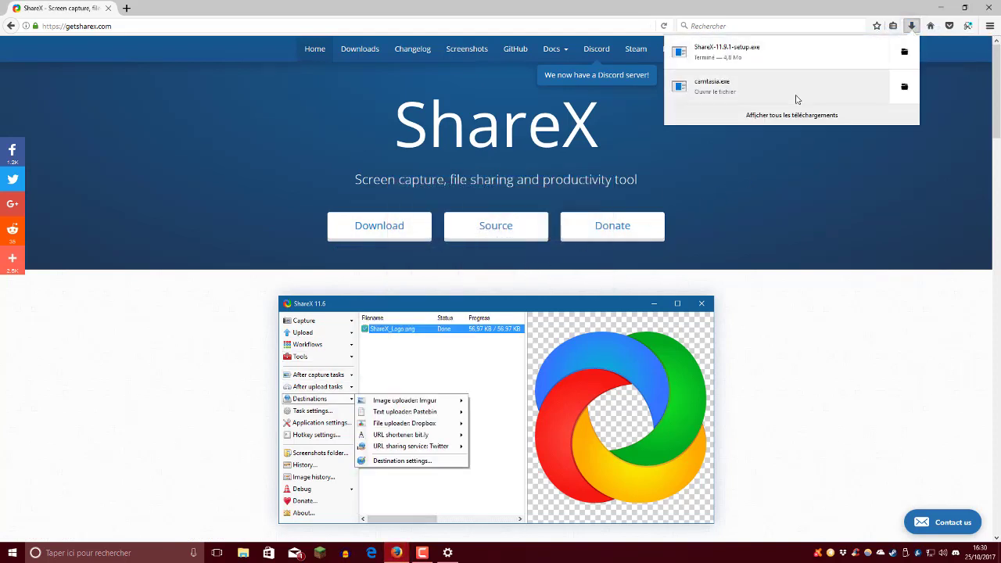
right_click(796, 96)
click(827, 154)
click(964, 119)
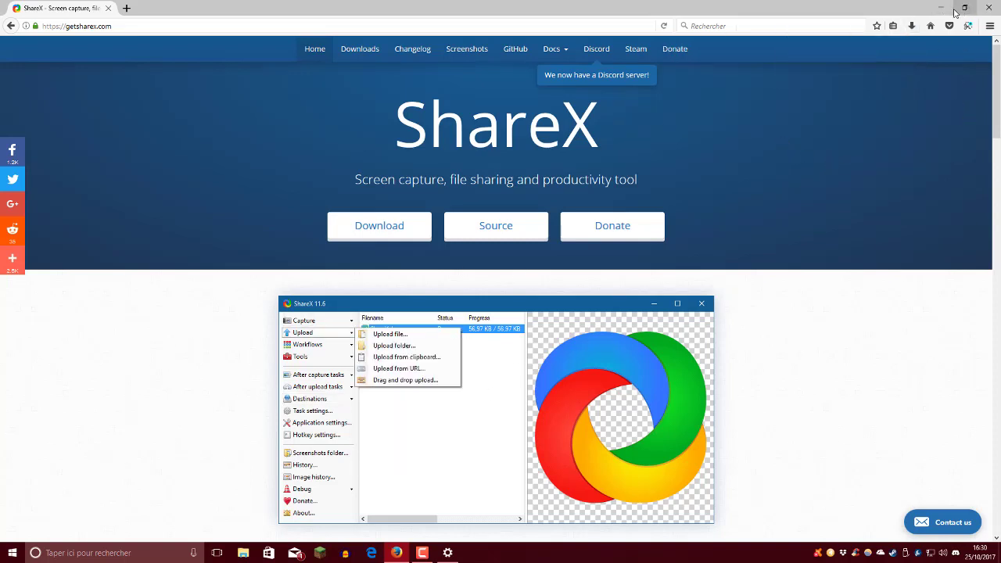
- Minimize the browser and run ShareX-11.9.1-setup from the Téléchargements folder in File Explorer
click(941, 7)
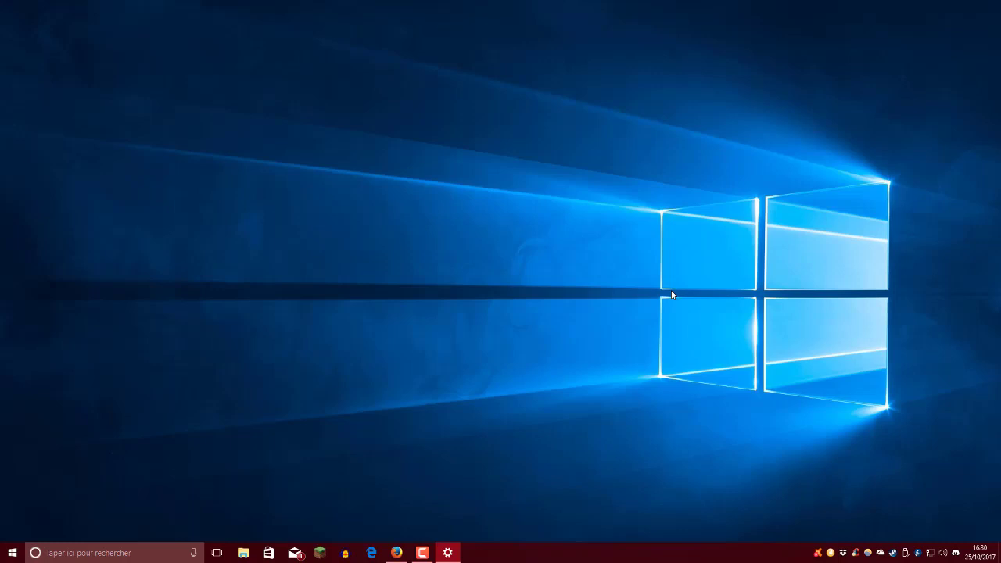
click(244, 553)
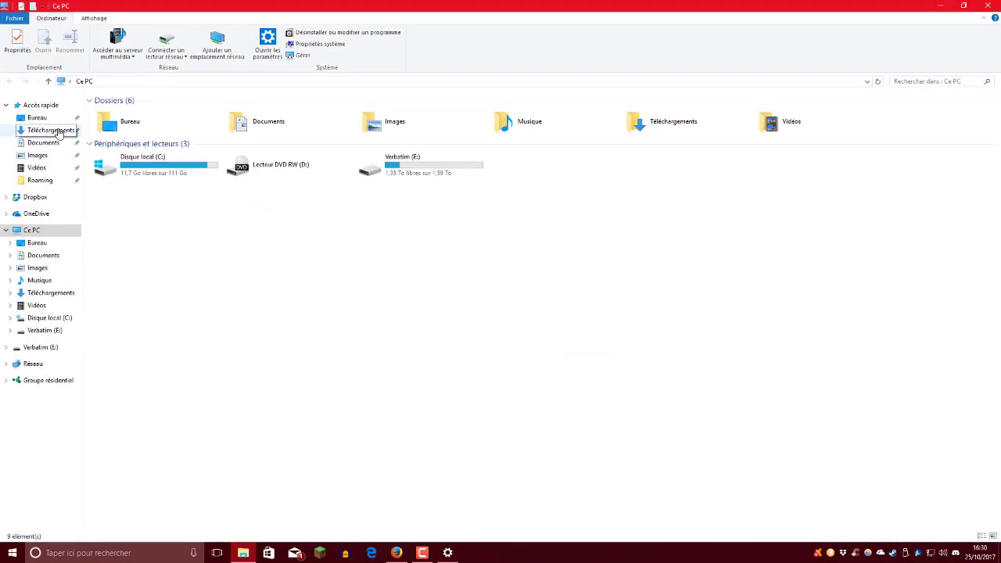
click(56, 131)
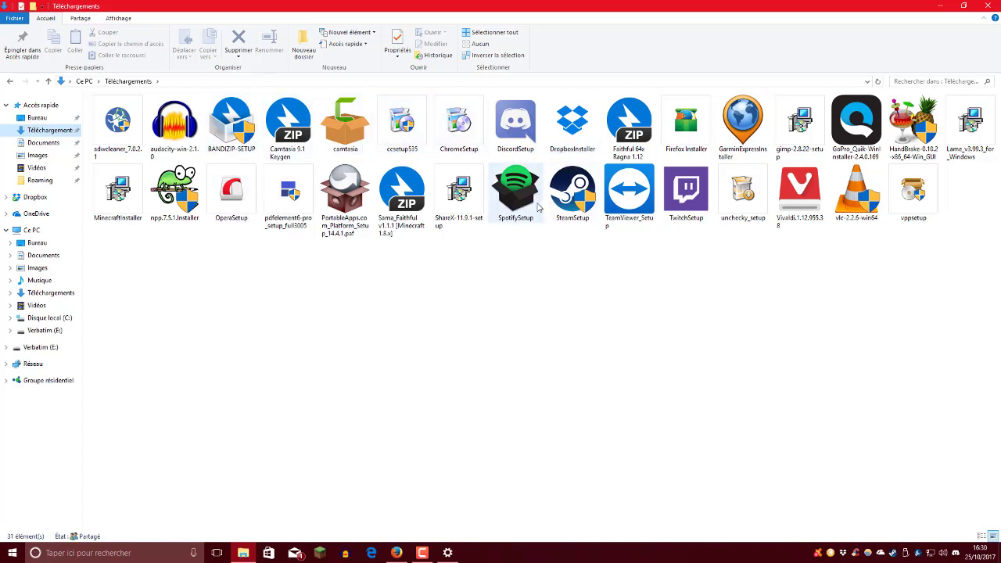
click(457, 221)
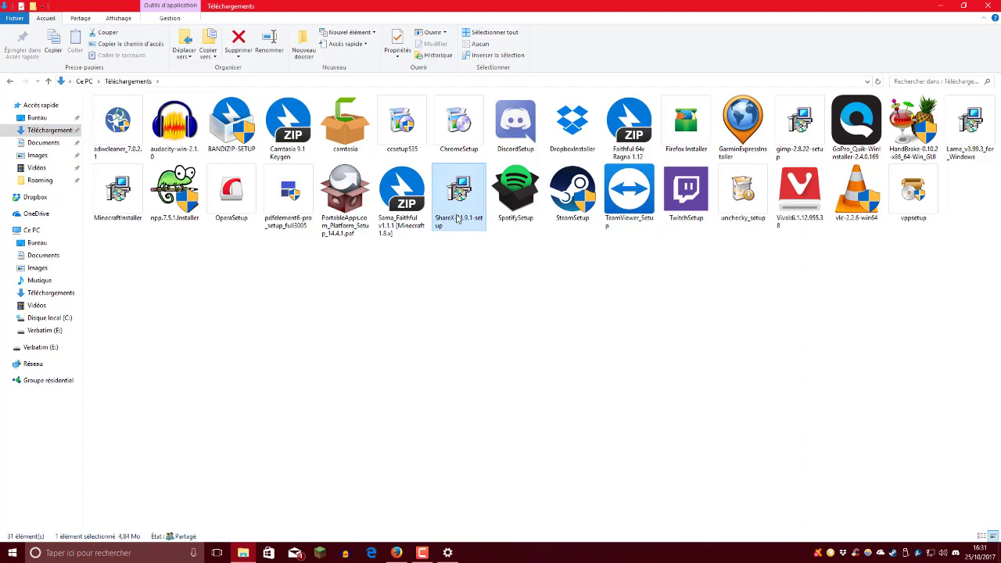
double_click(458, 221)
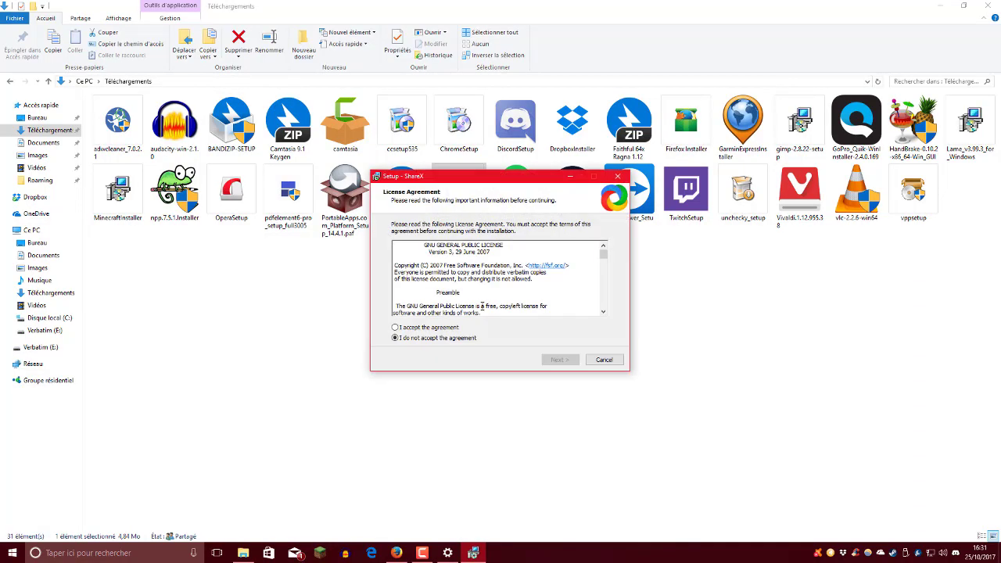
- Accept the license agreement and keep C:\Program Files\ShareX as the installation folder
click(422, 329)
click(560, 361)
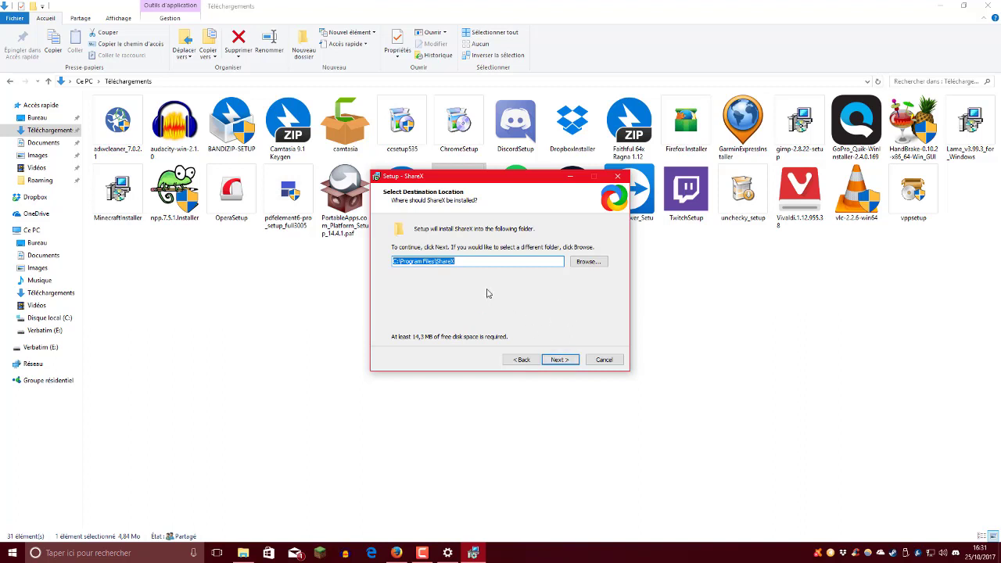
click(564, 362)
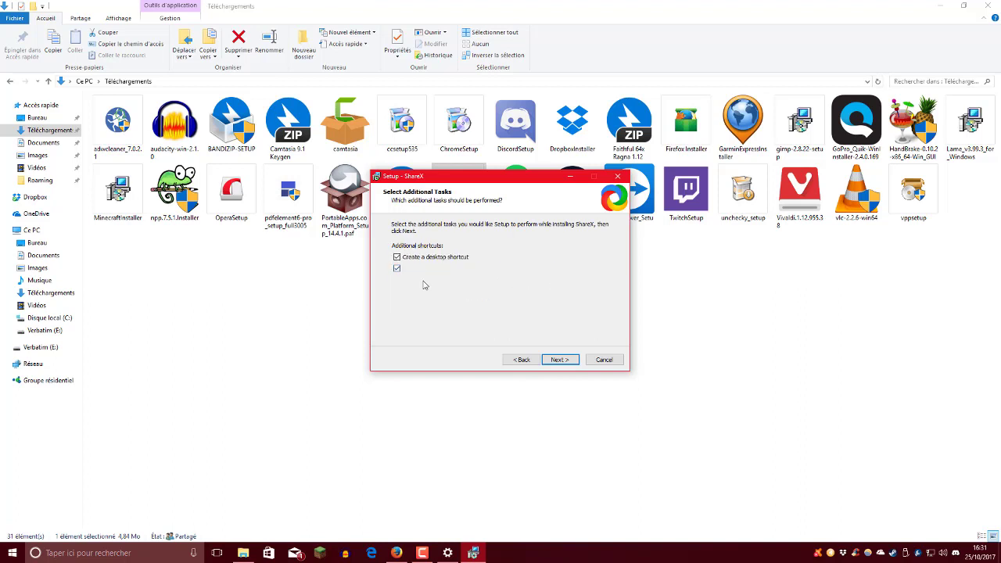
- Set the desktop and send-to shortcut options among the additional tasks and continue the installation
click(397, 280)
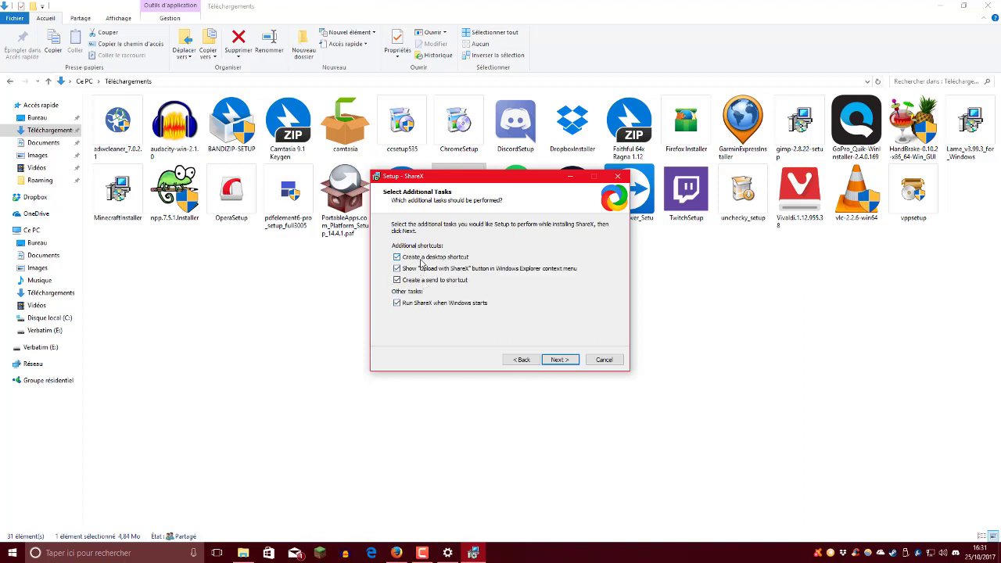
click(424, 258)
click(560, 360)
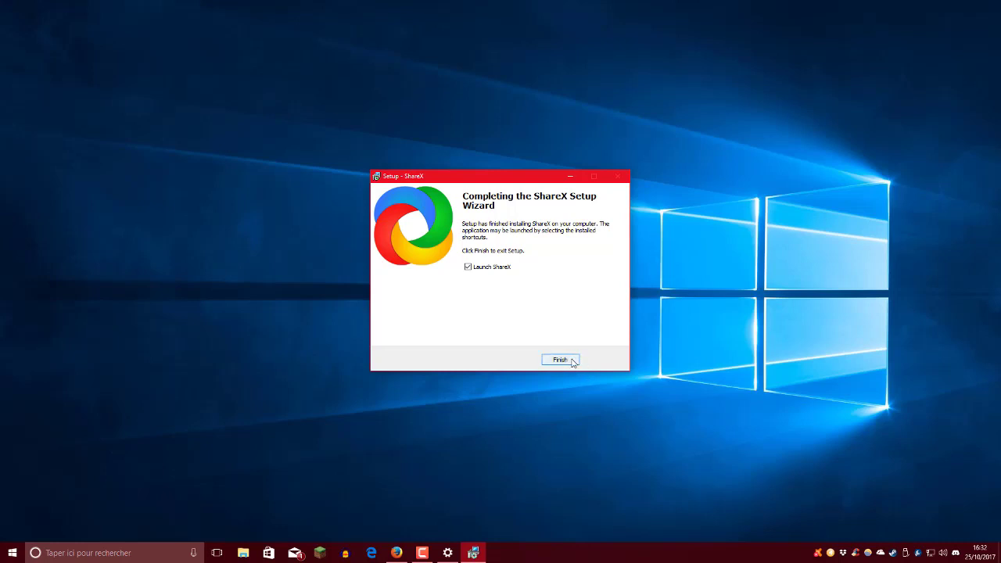
- Finish the setup with Launch ShareX enabled, dismiss the hotkey conflict warning and maximize the ShareX window
click(560, 360)
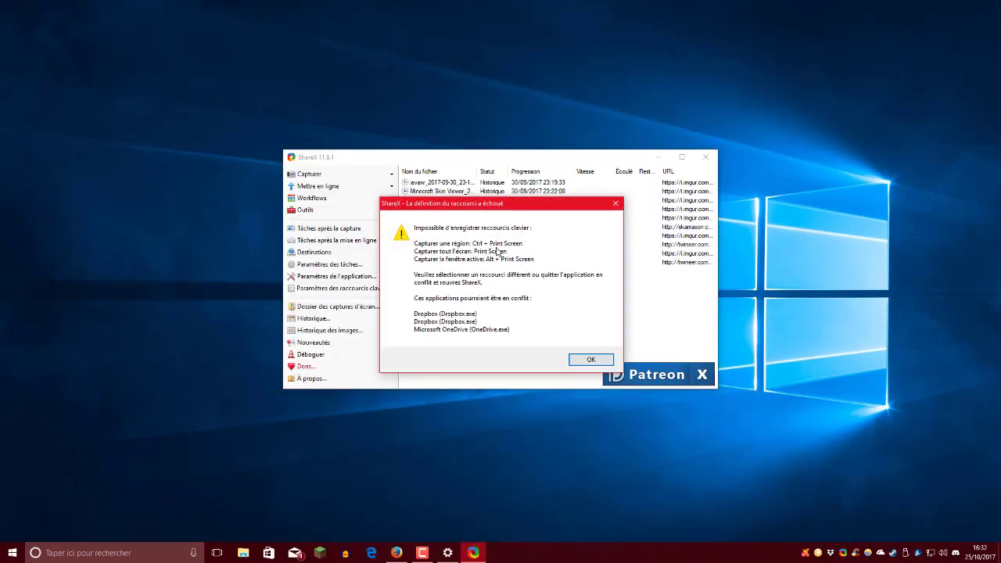
click(589, 362)
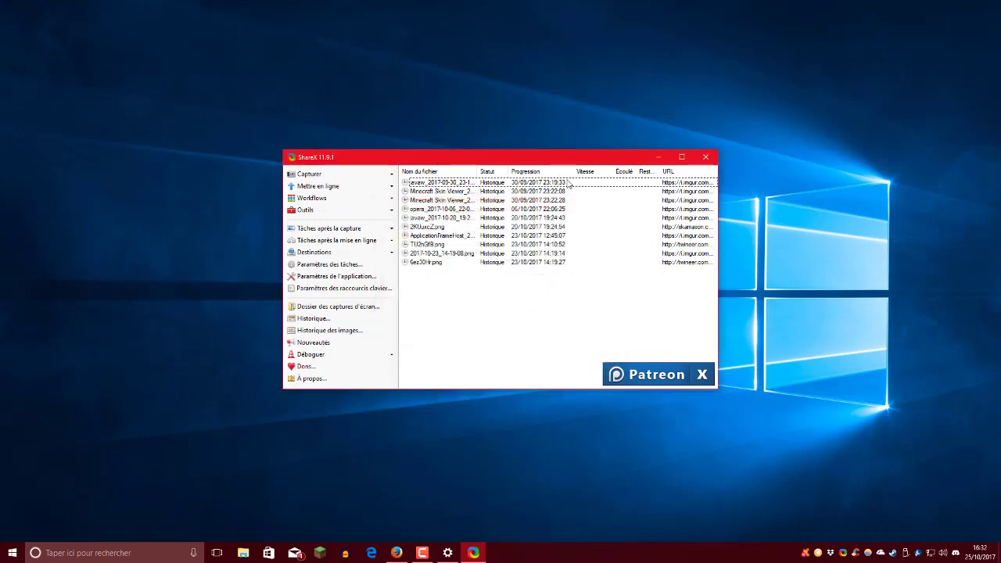
click(682, 157)
drag(250, 152, 230, 255)
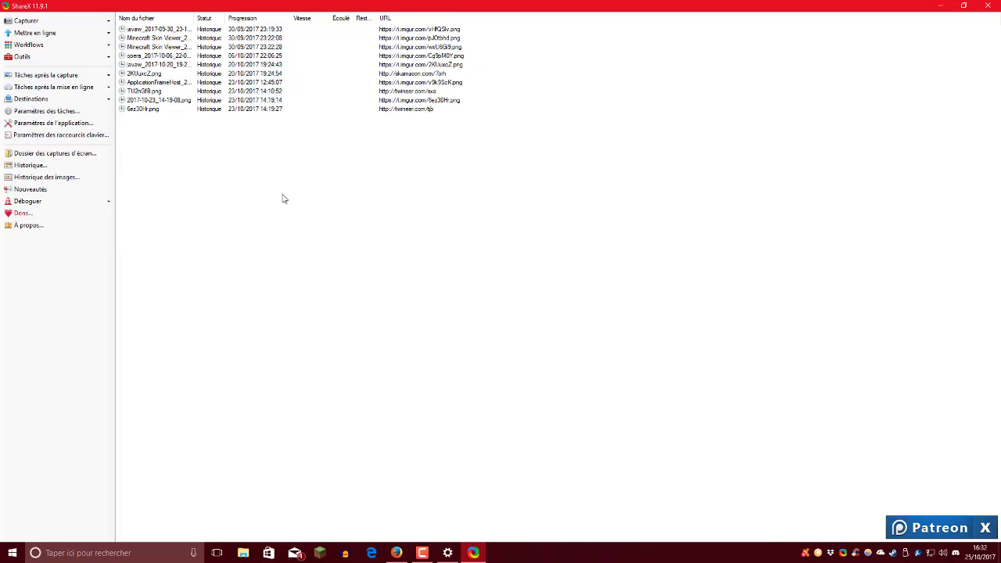
- Examine the full-screen, window and region capture modes, and try Enregistrement d'écran before cancelling its region selection
click(107, 26)
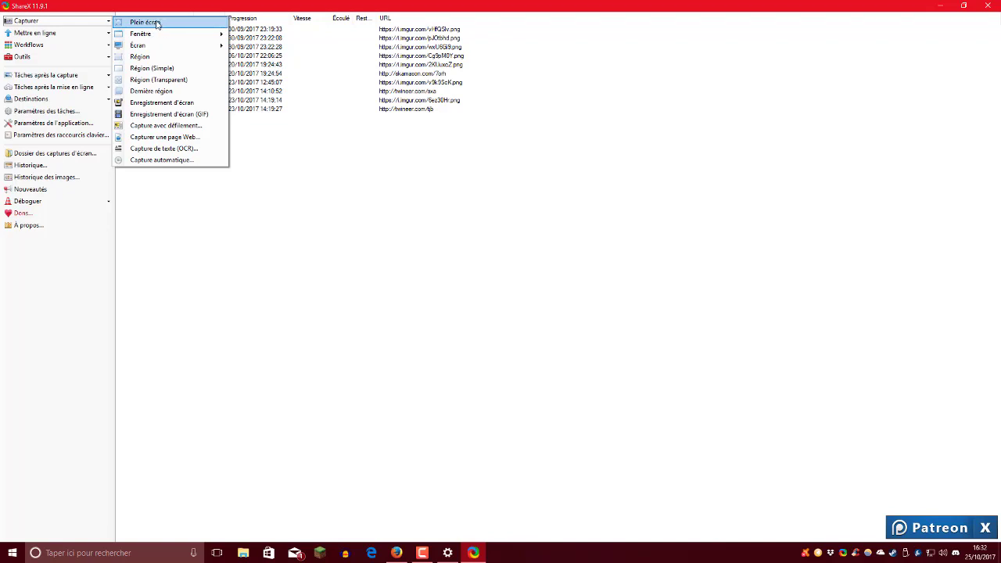
mouse_move(157, 34)
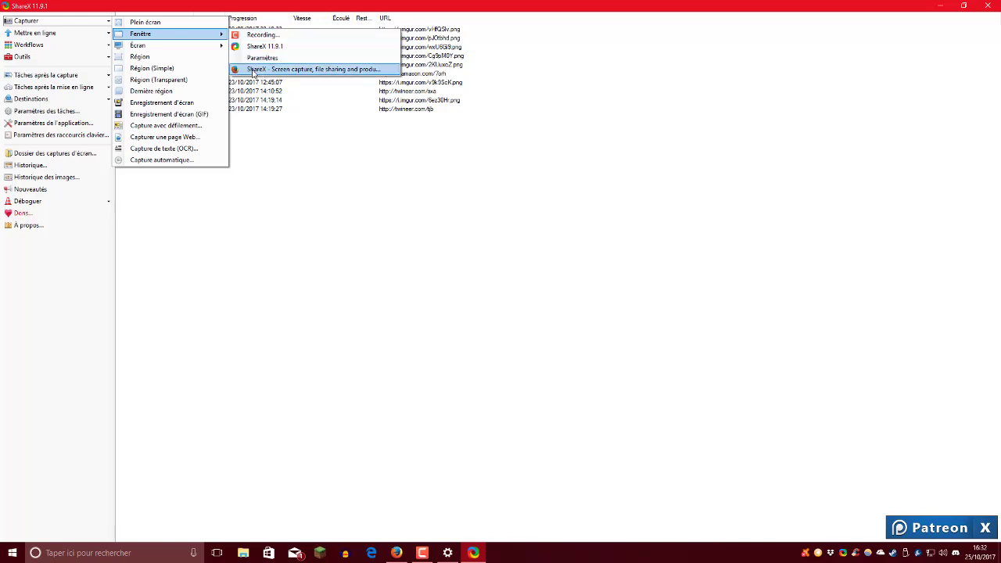
mouse_move(202, 52)
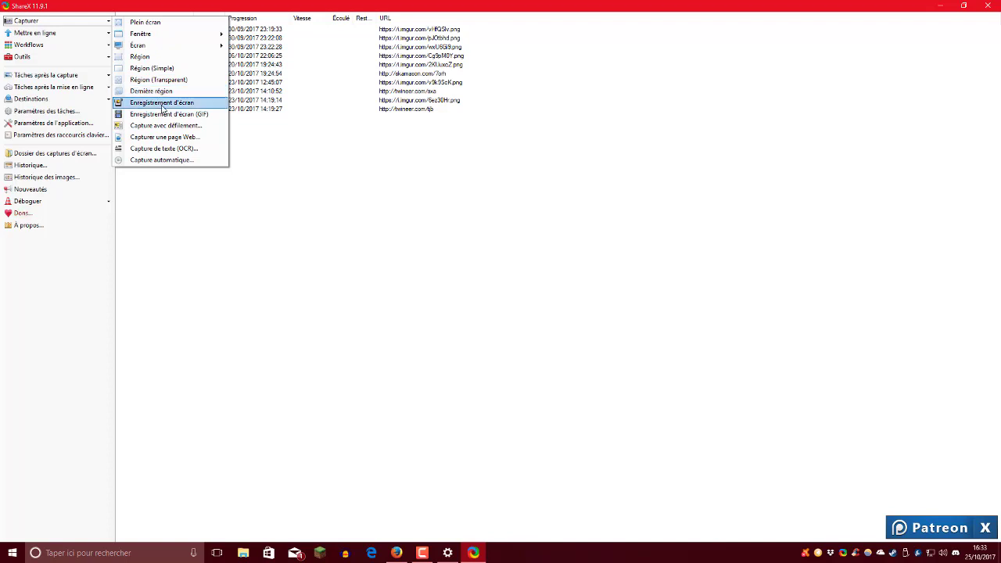
click(163, 107)
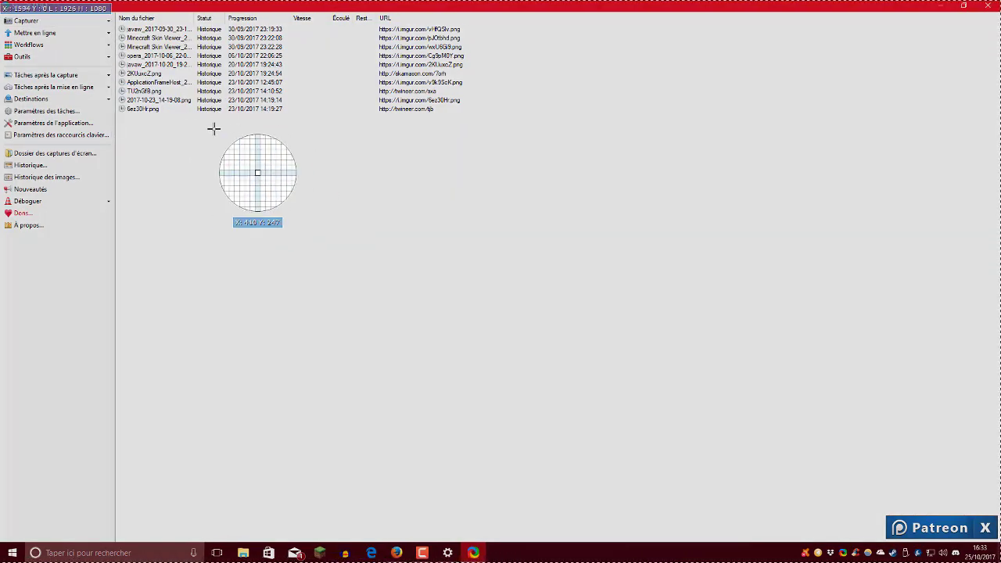
key(Escape)
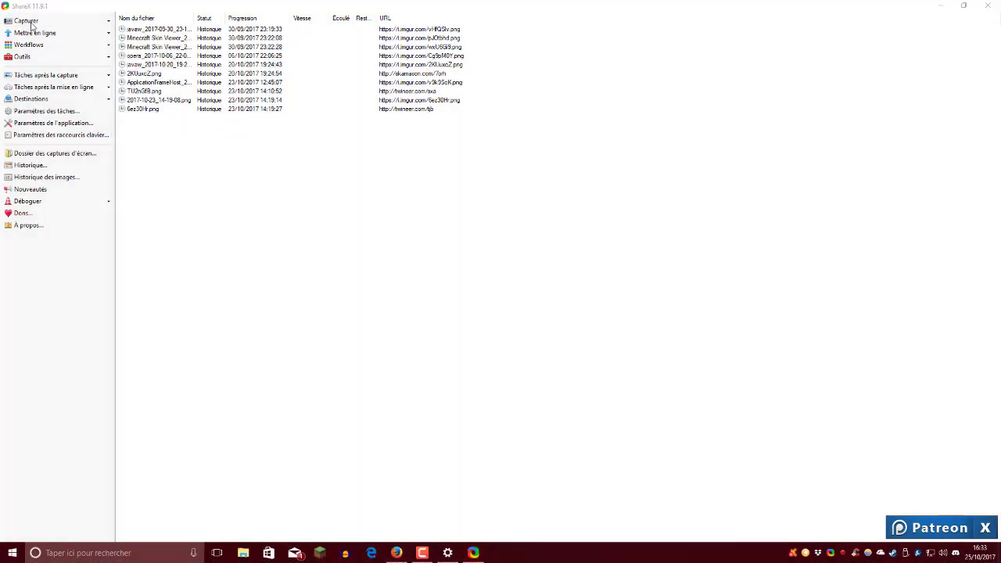
- Review the remaining capture modes and the available upload, workflow, tool and after-capture task options
click(90, 22)
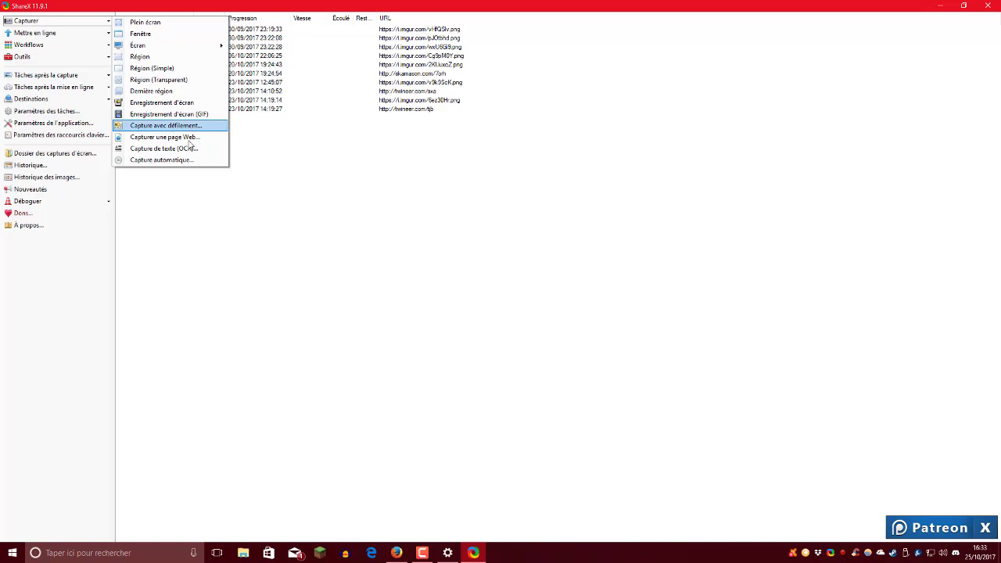
mouse_move(63, 40)
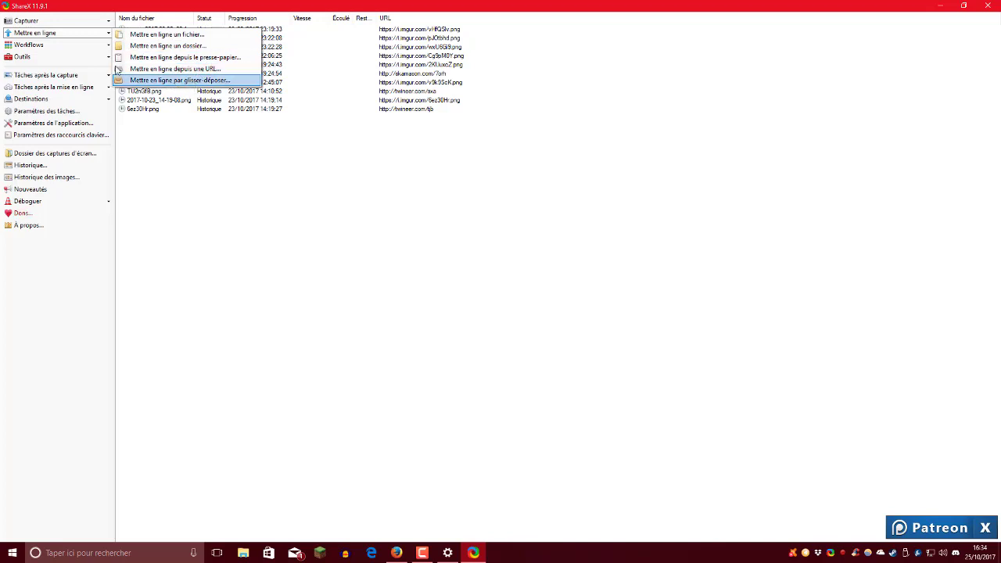
click(101, 45)
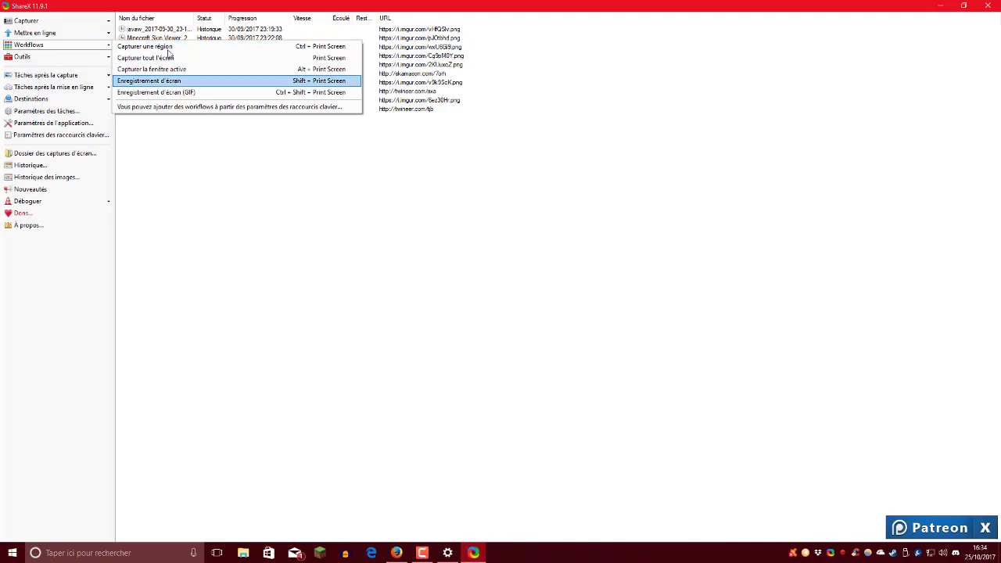
click(98, 56)
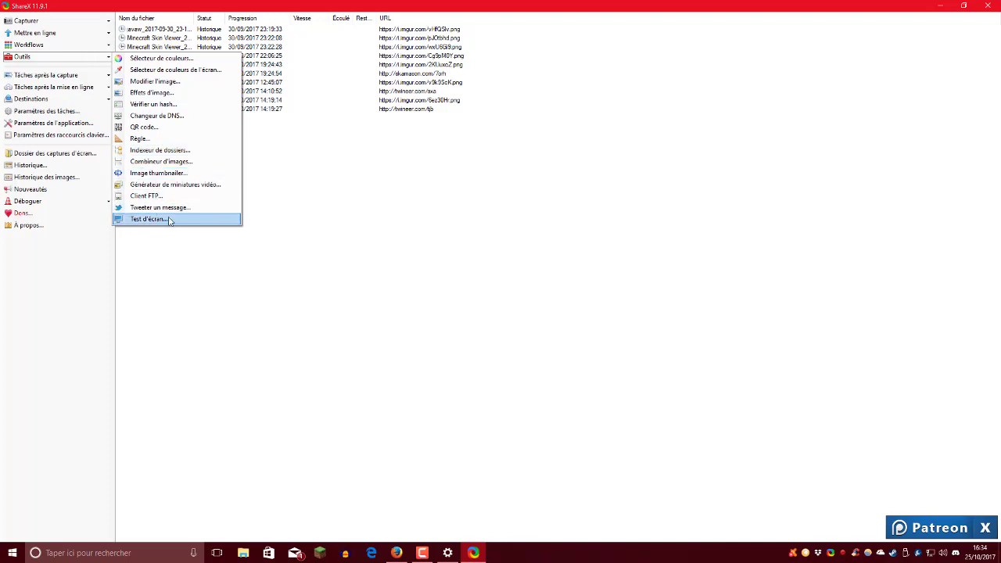
click(188, 263)
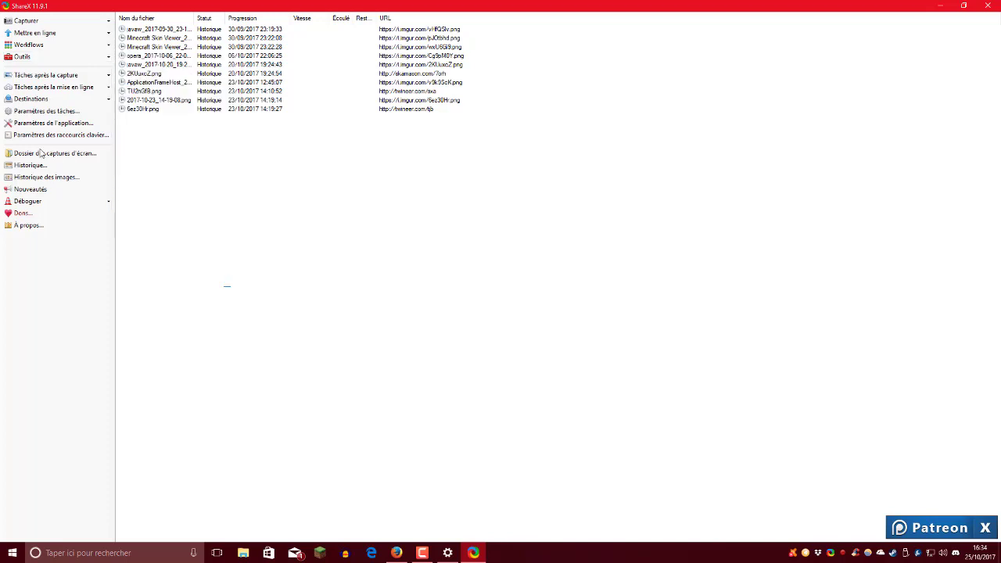
click(90, 82)
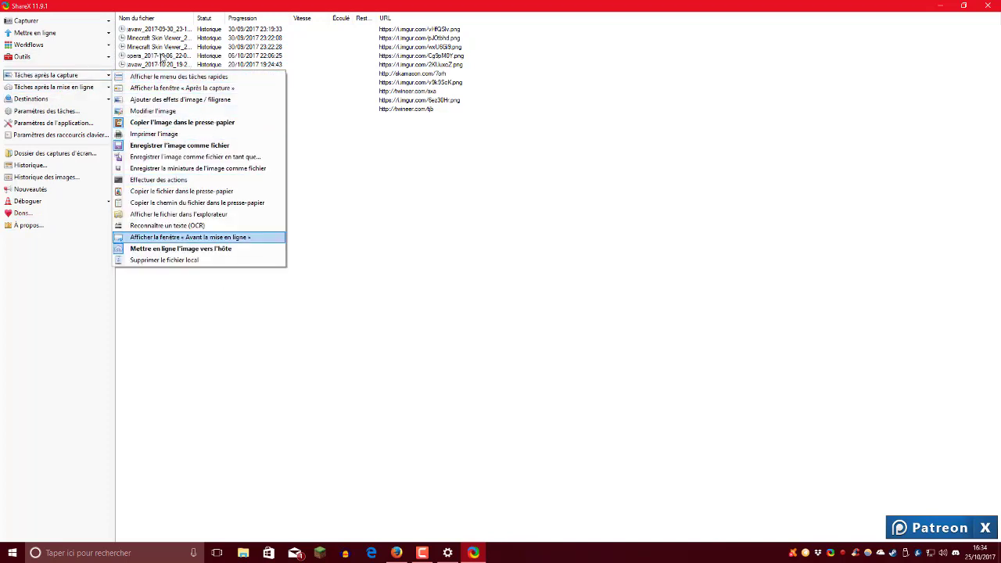
- Review the text, file and URL sharing destinations and set the URL shortener to adf.ly
click(66, 100)
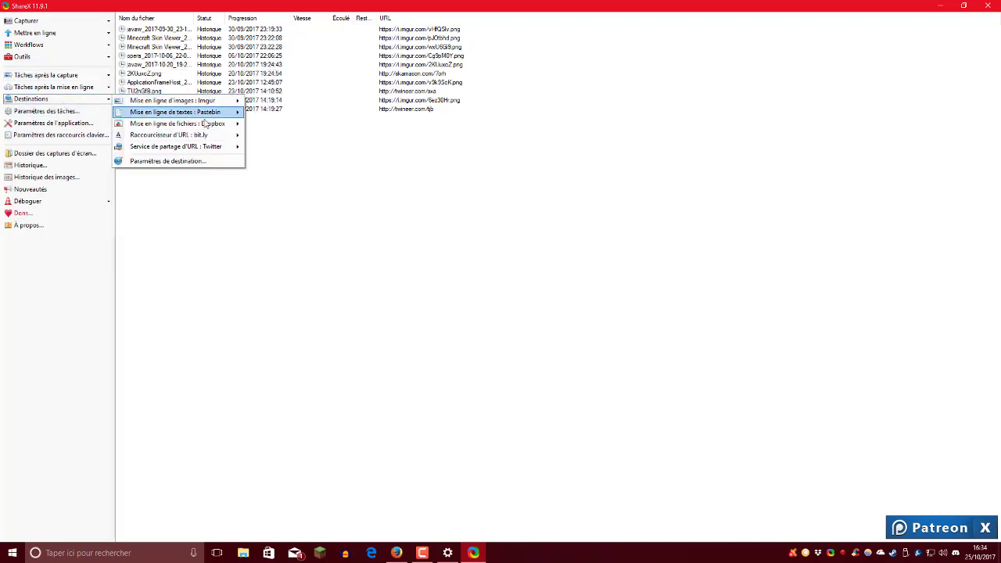
mouse_move(209, 106)
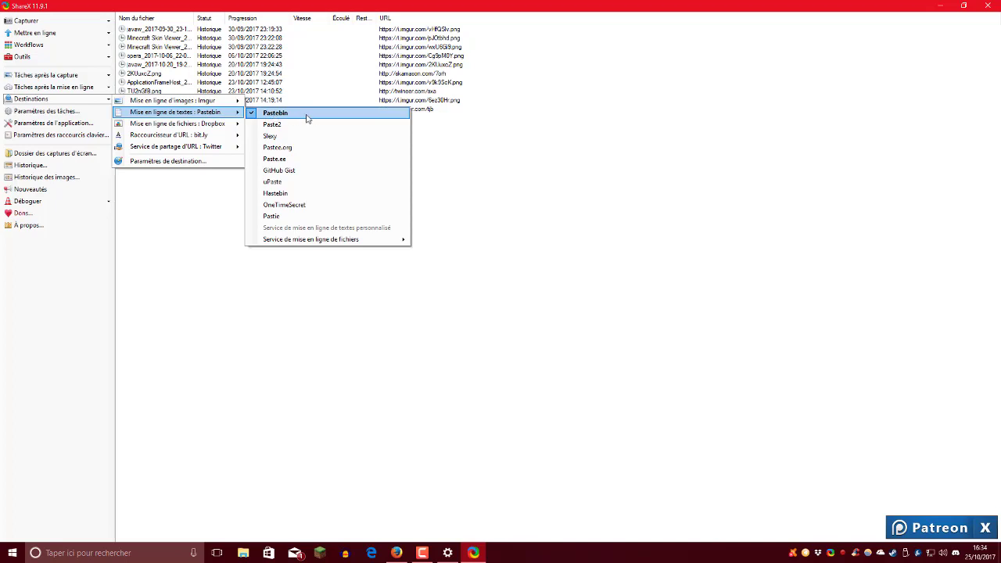
mouse_move(196, 127)
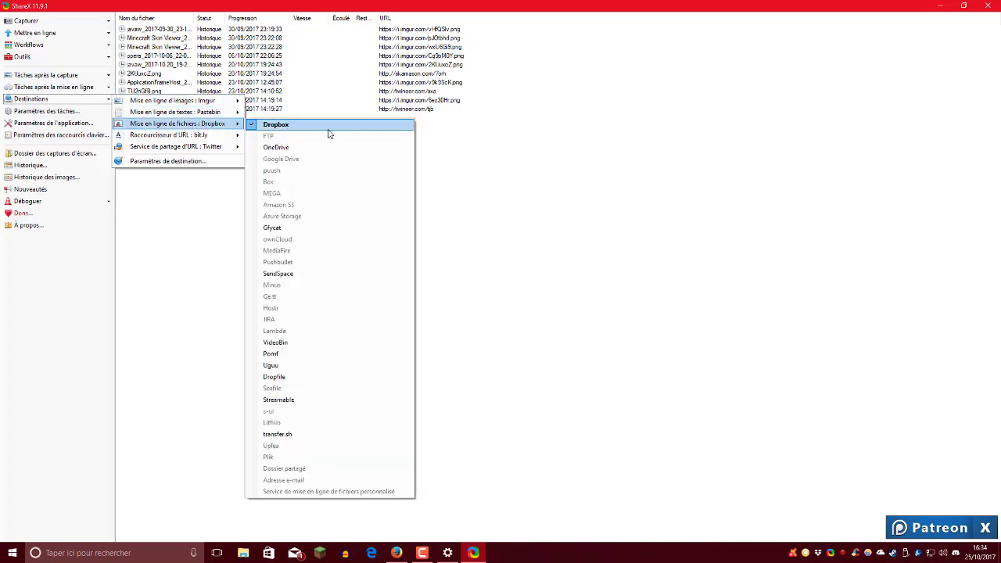
mouse_move(223, 140)
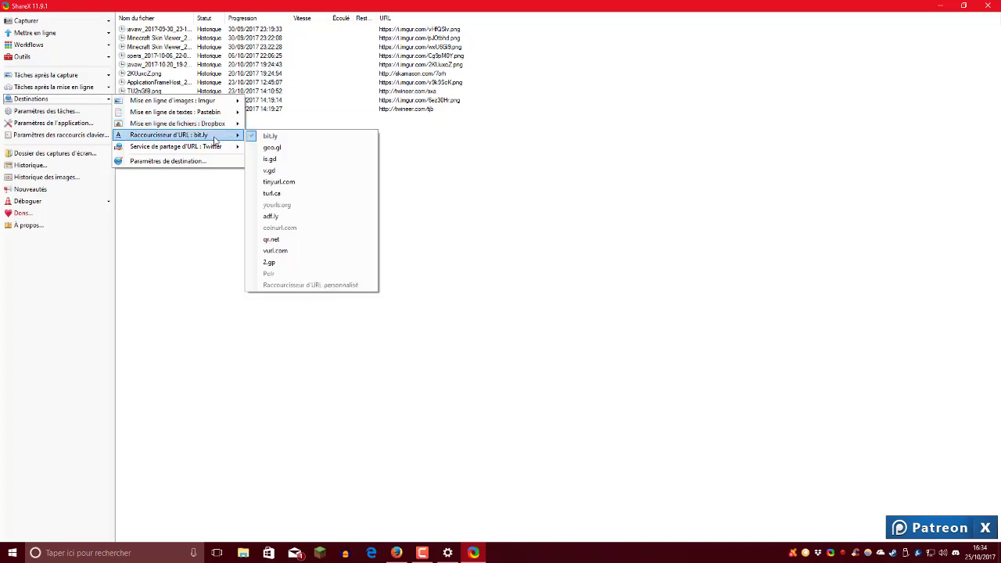
click(294, 216)
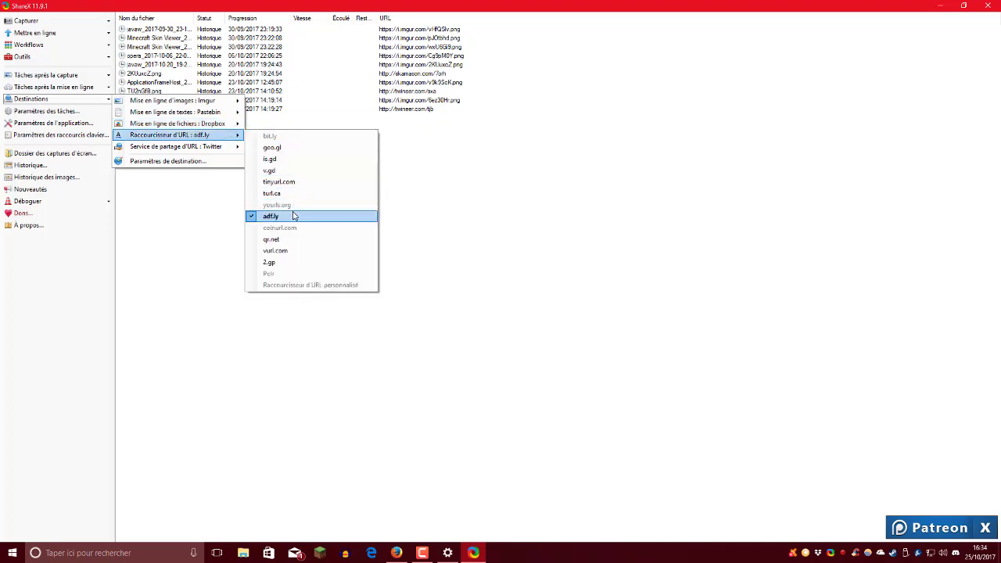
mouse_move(239, 150)
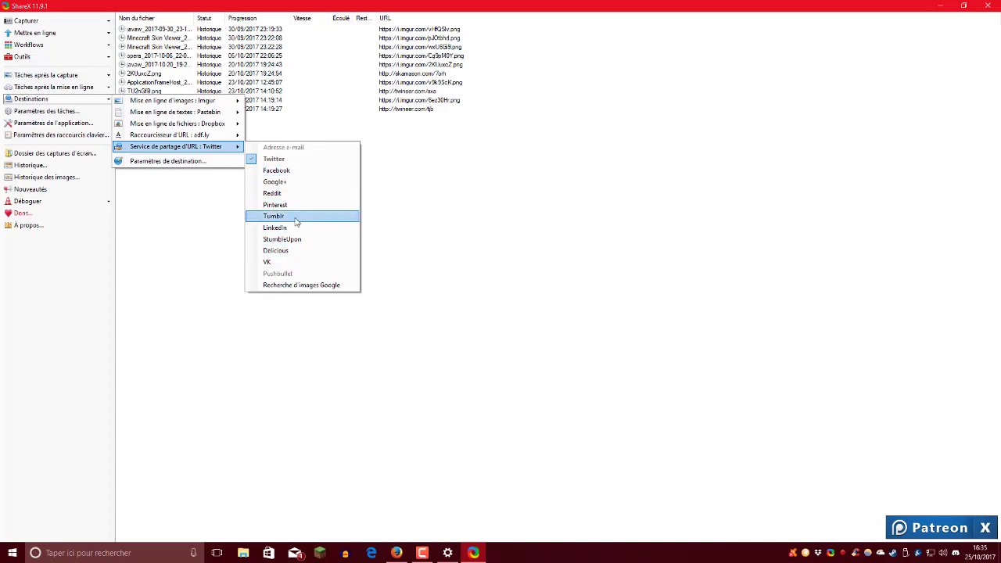
- Open the destination settings and display the configuration of the adf.ly URL shortener
click(207, 181)
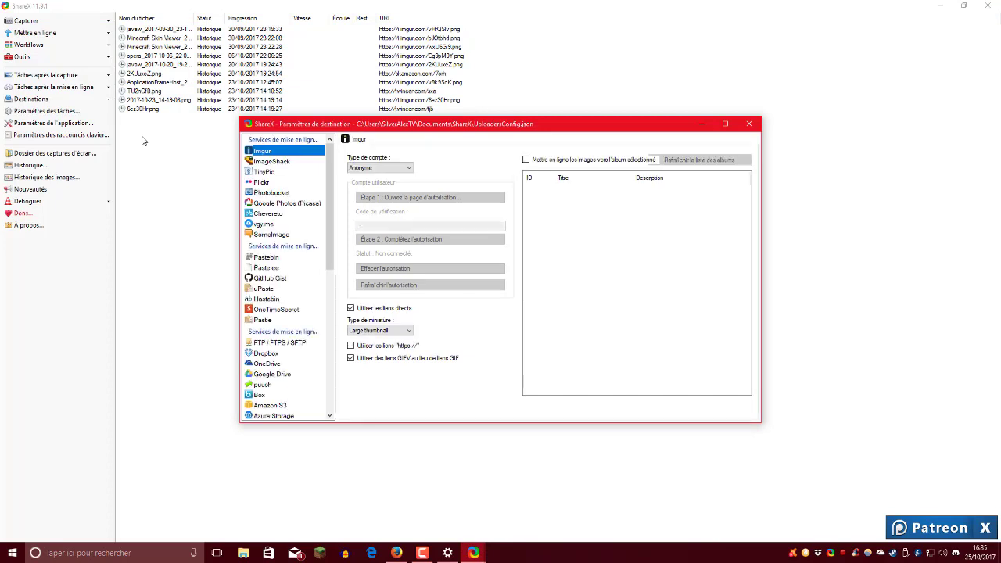
scroll(273, 352, down, 4)
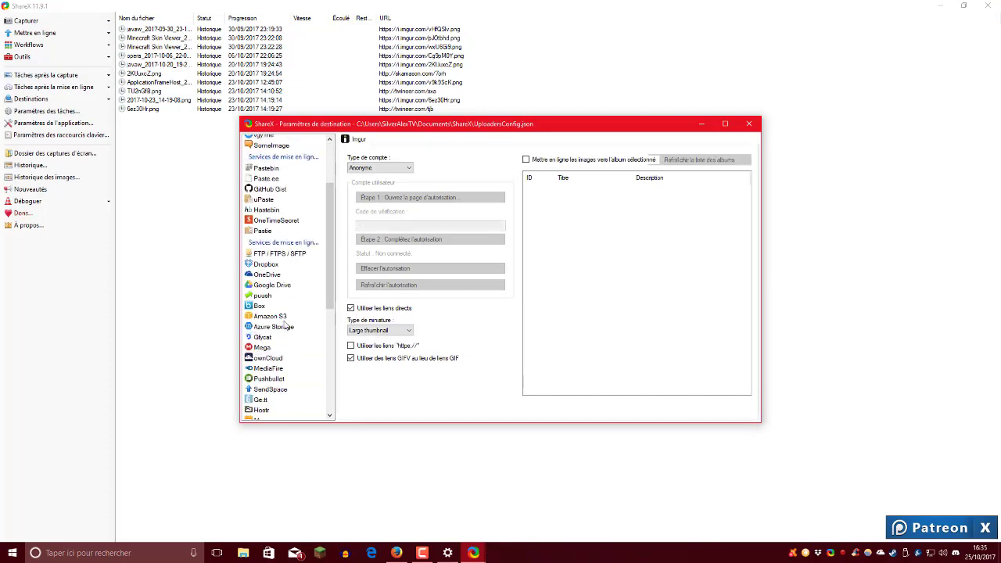
scroll(273, 351, down, 5)
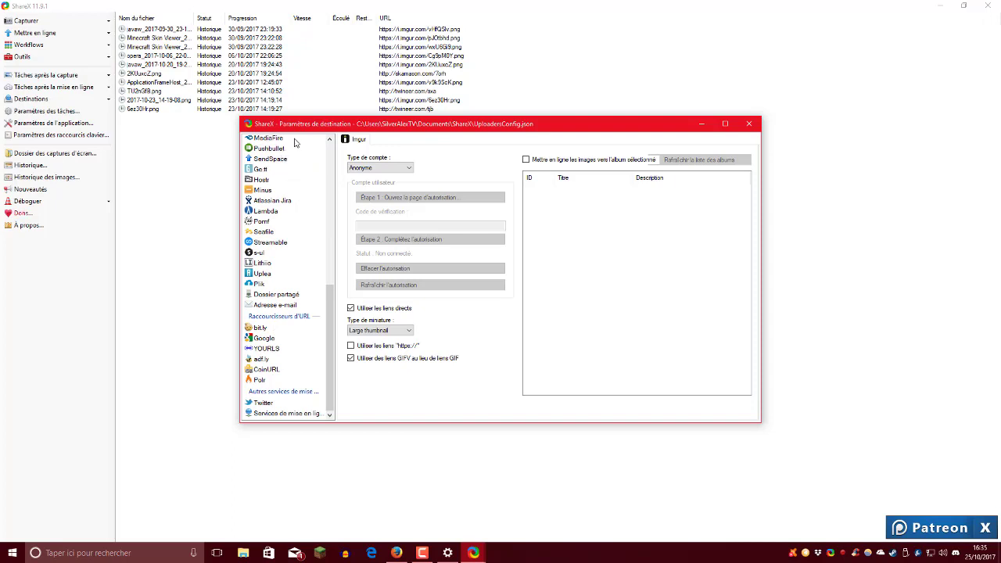
click(266, 359)
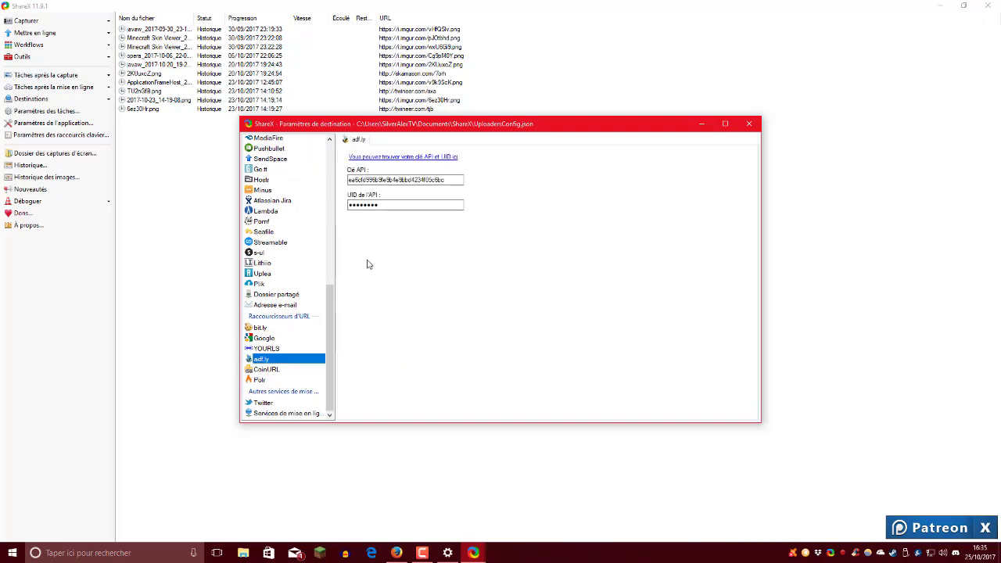
- Examine the adf.ly API key and API UID fields, dismiss the mail notification and close the destination settings
double_click(431, 181)
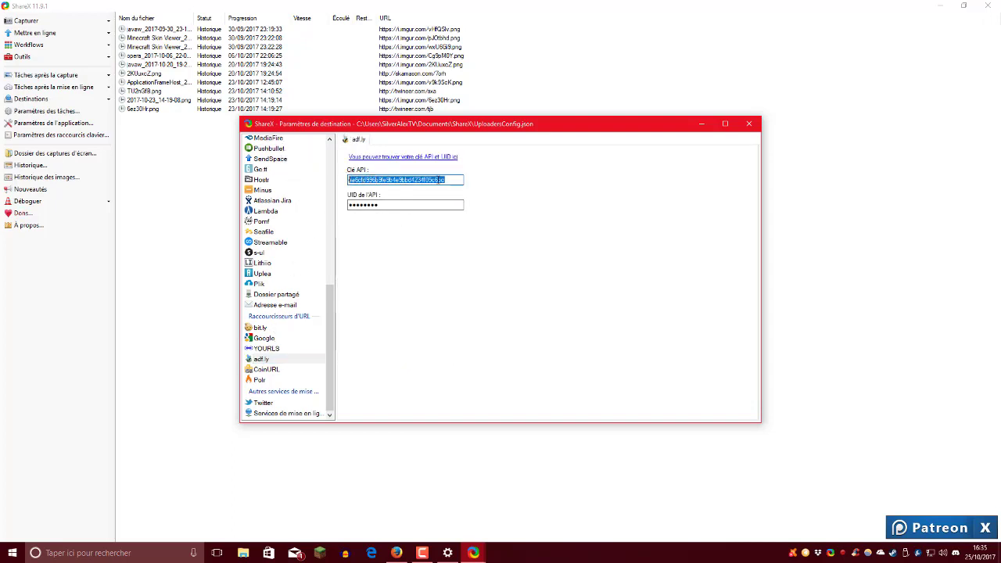
key(End)
double_click(430, 206)
key(End)
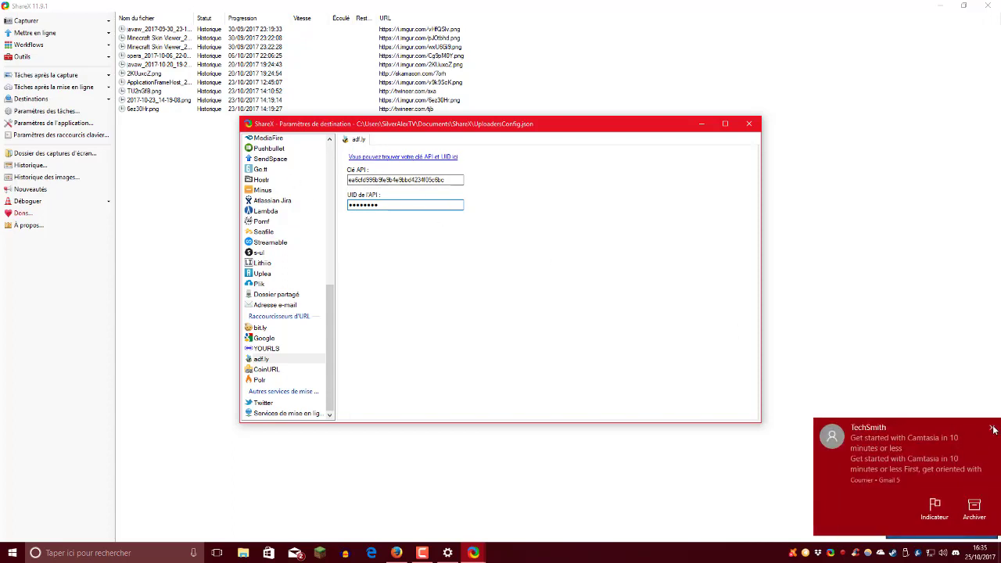
click(994, 430)
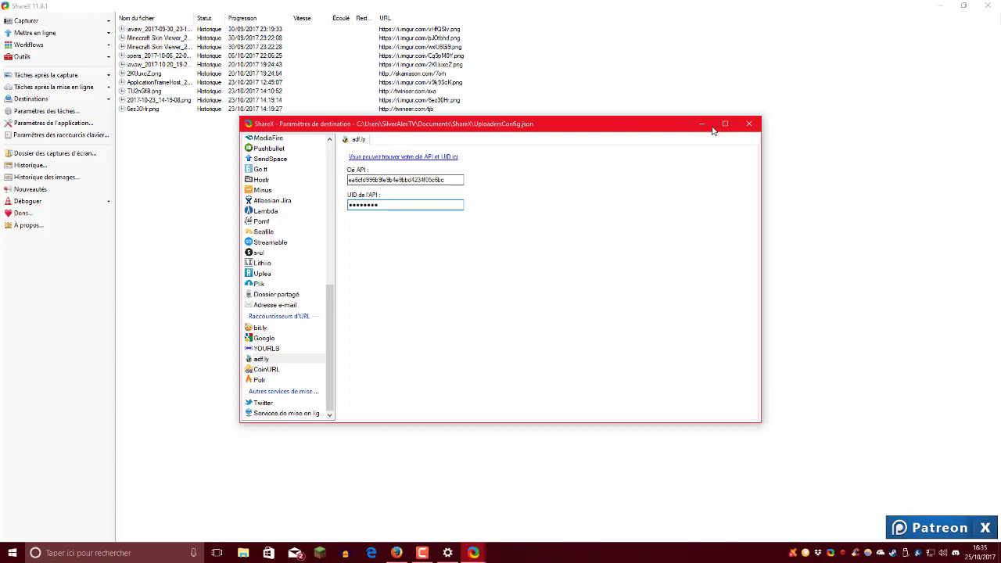
drag(462, 180, 345, 181)
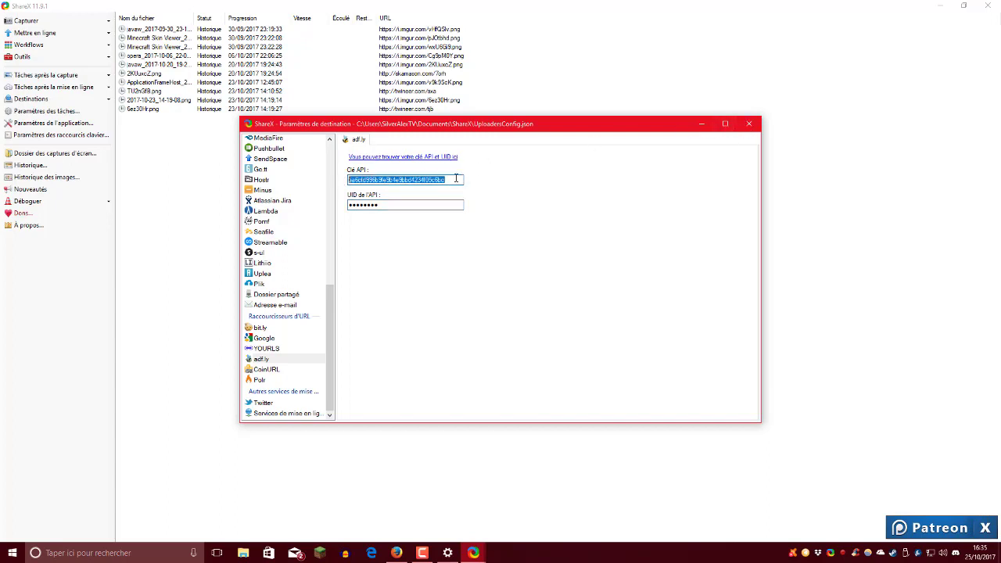
click(431, 204)
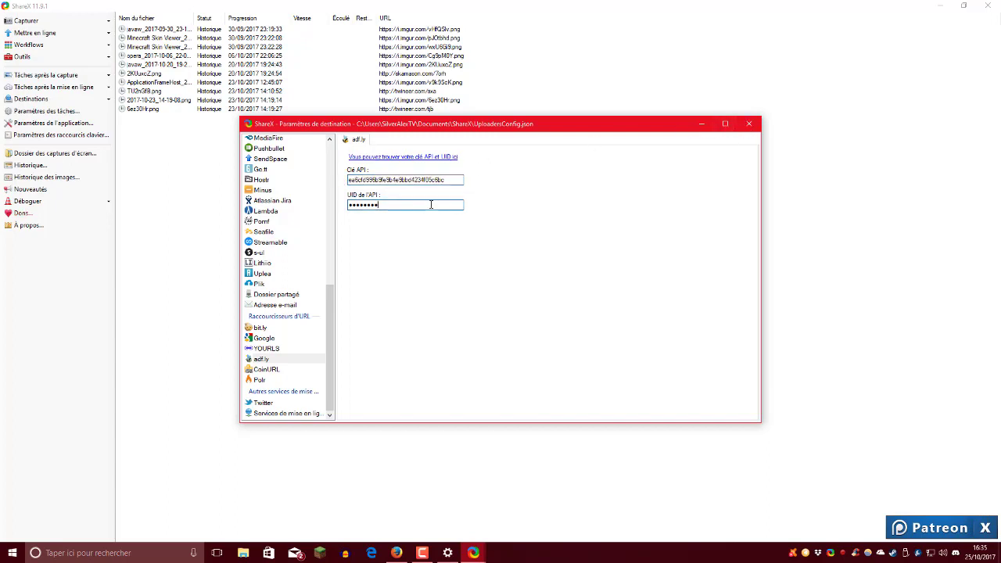
click(753, 126)
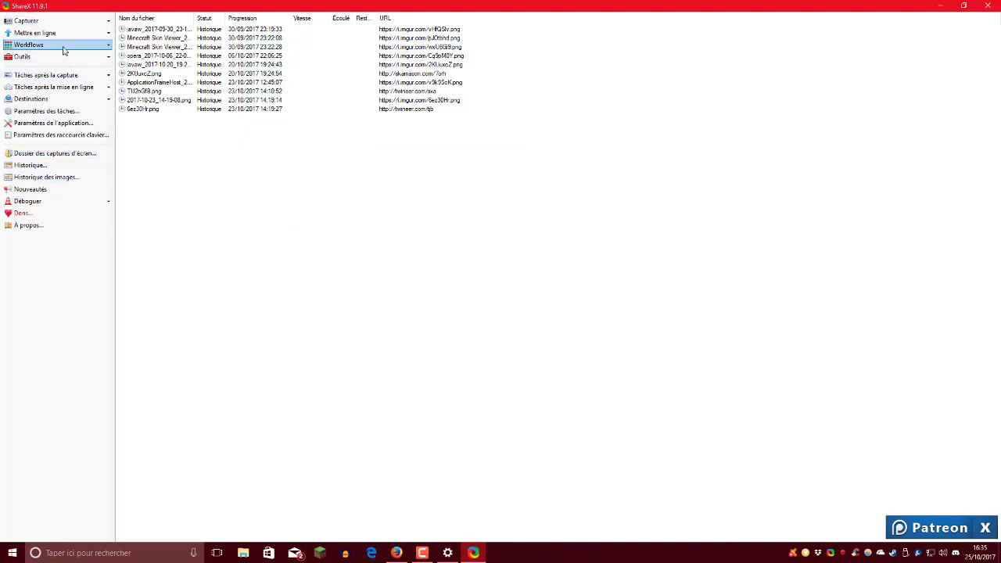
- Take a full-screen (Plein écran) capture and display its preview from the capture list
click(69, 21)
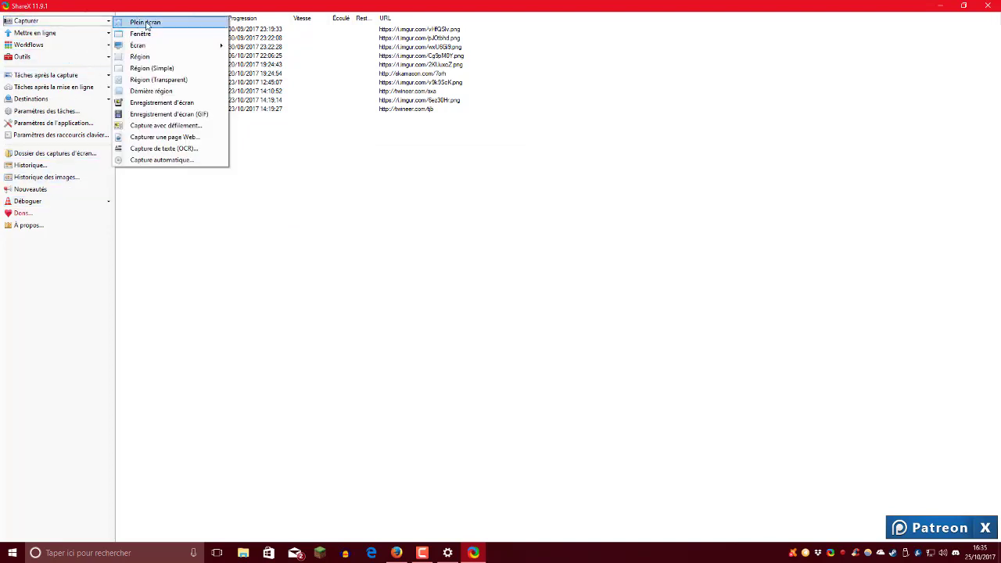
click(146, 22)
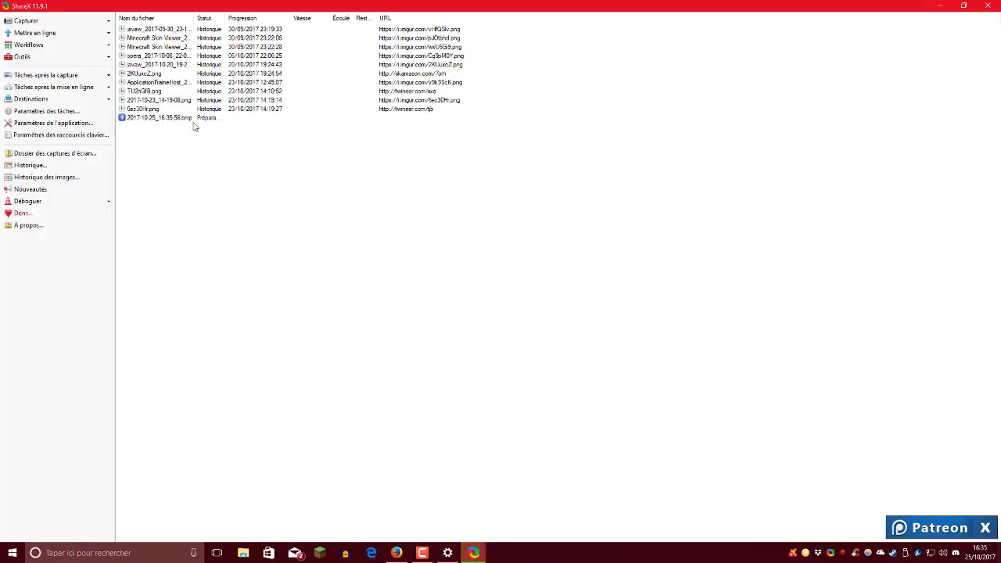
click(195, 119)
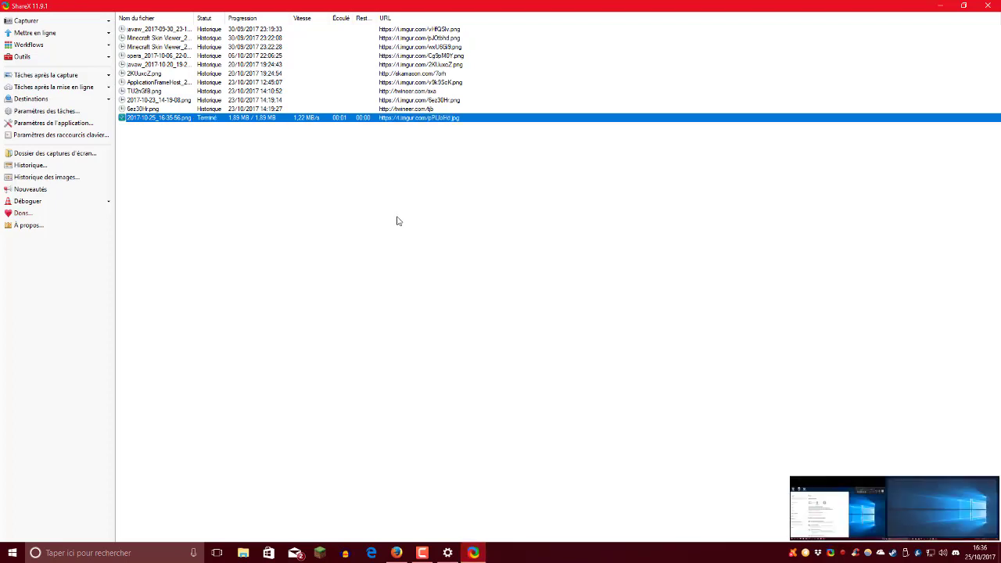
click(883, 505)
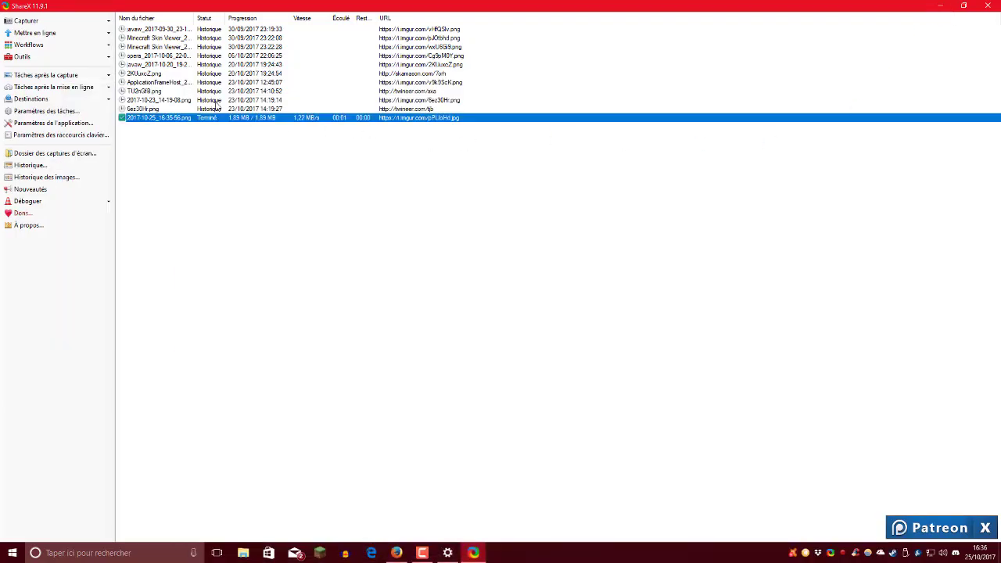
click(179, 119)
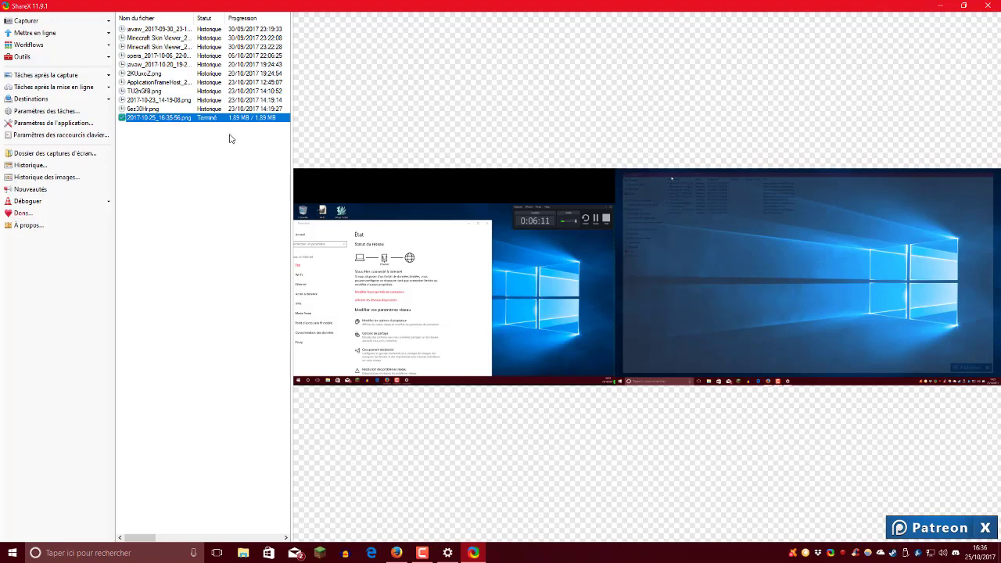
- Capture the main ShareX 11.9.1 window and display the new capture's preview
click(87, 28)
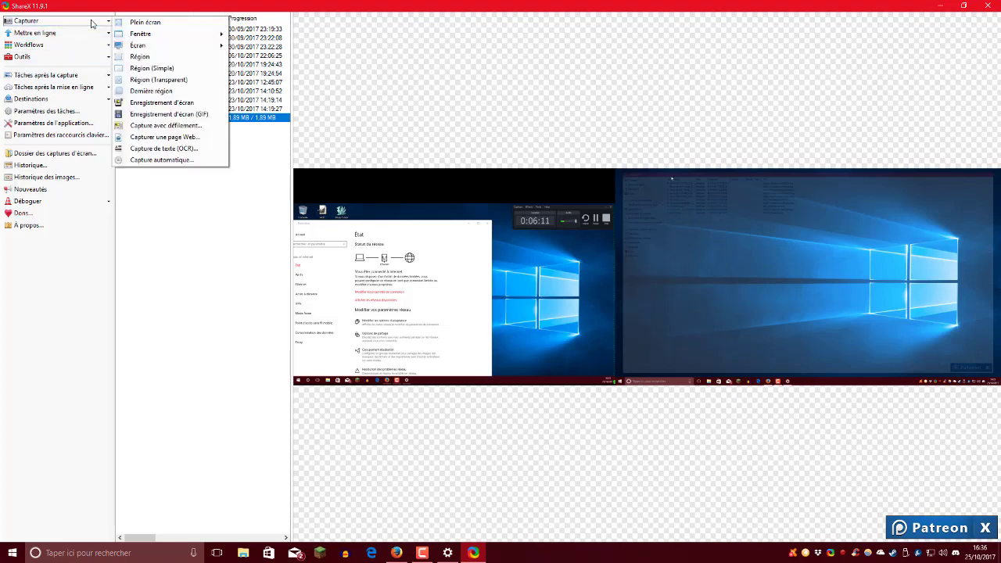
mouse_move(222, 35)
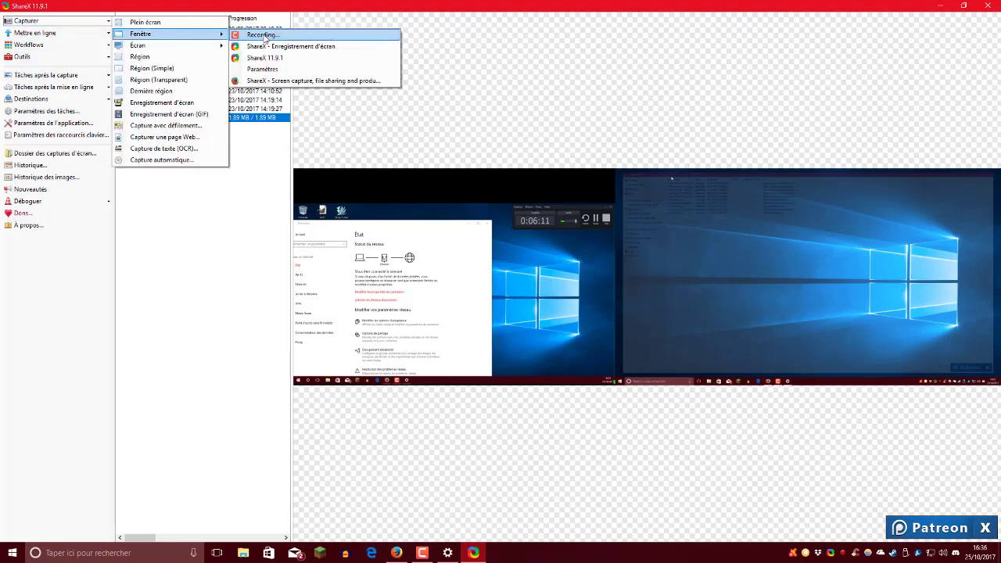
click(328, 48)
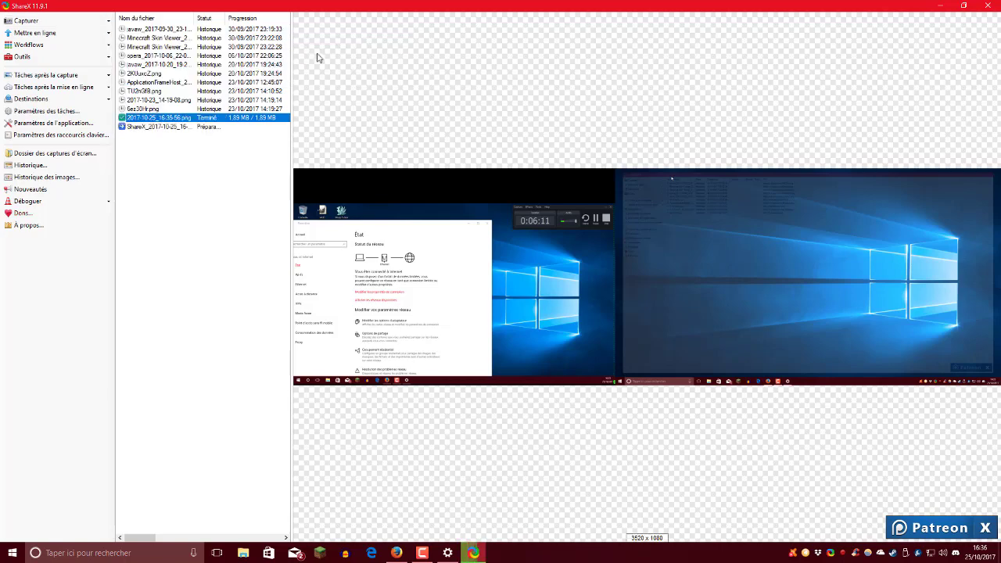
click(182, 131)
click(181, 129)
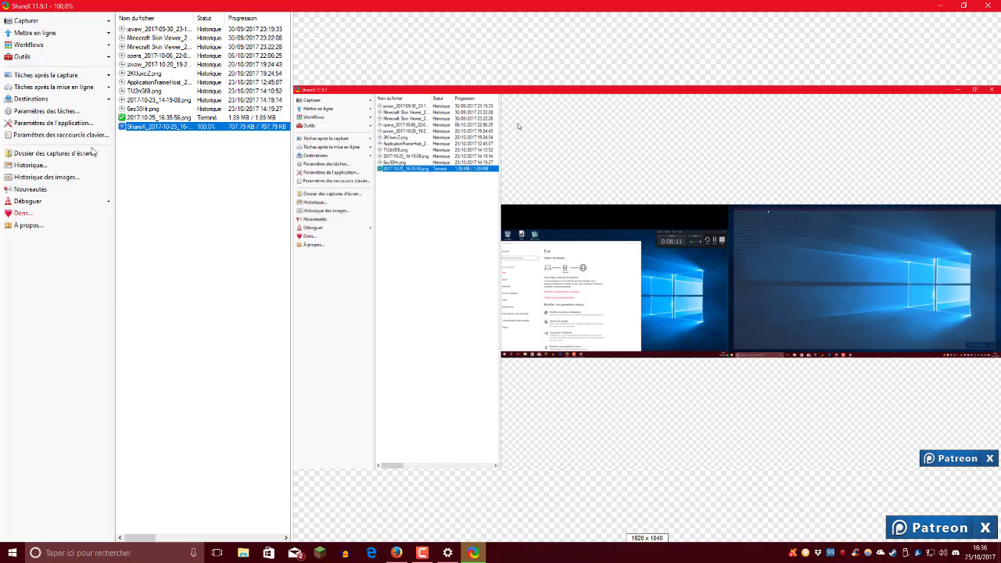
- Capture the 1920x1080 screen and select the new capture in the list
click(51, 21)
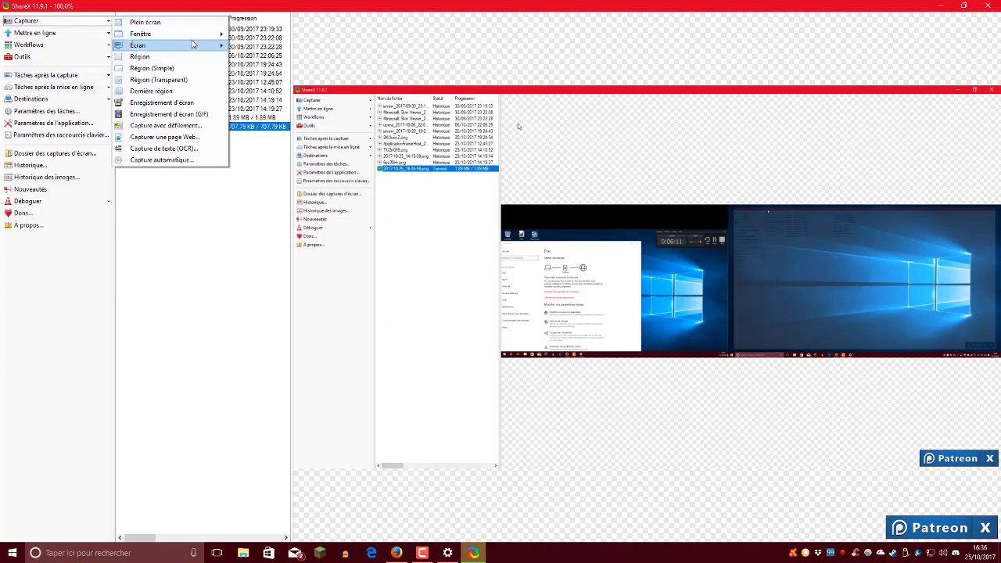
mouse_move(195, 51)
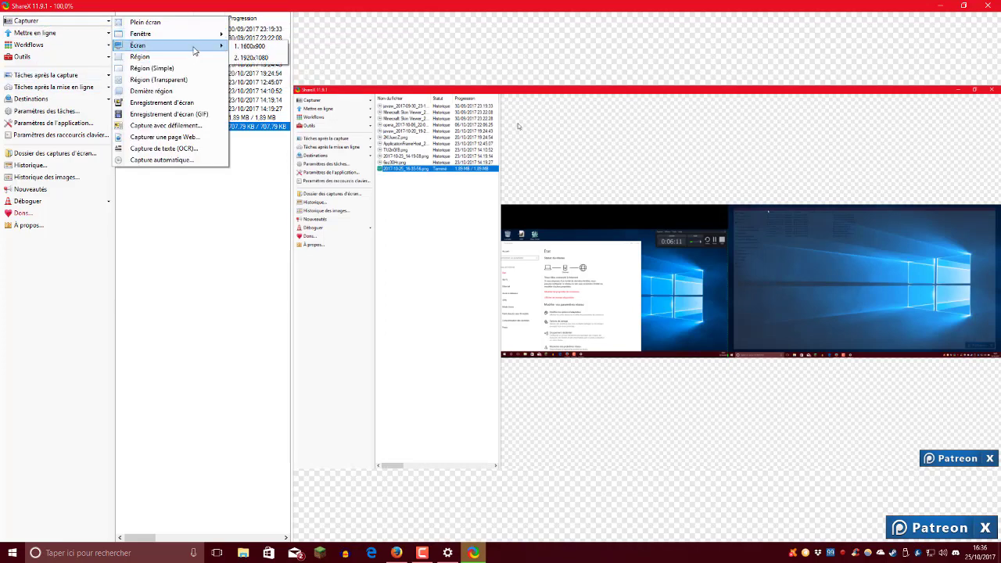
click(261, 55)
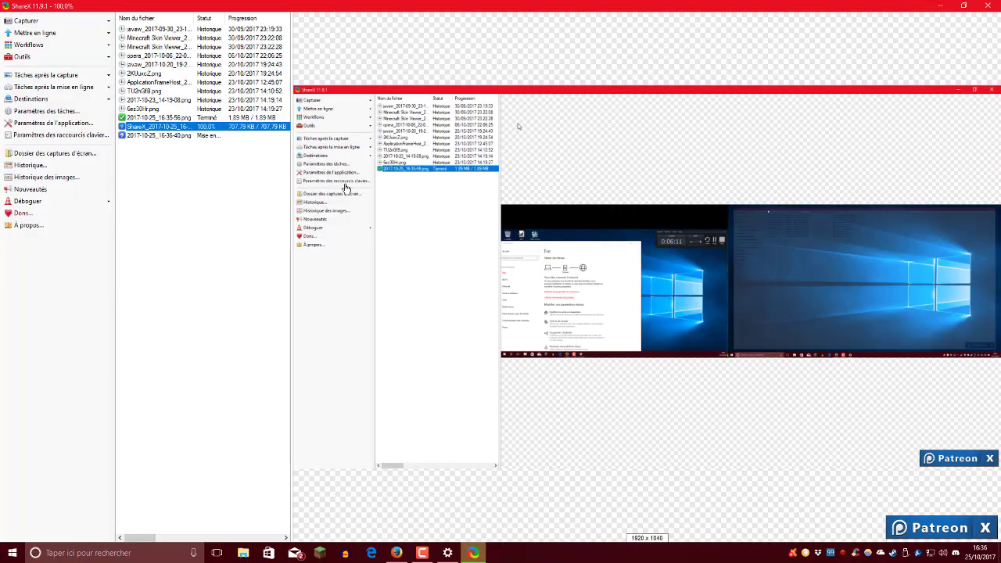
click(202, 136)
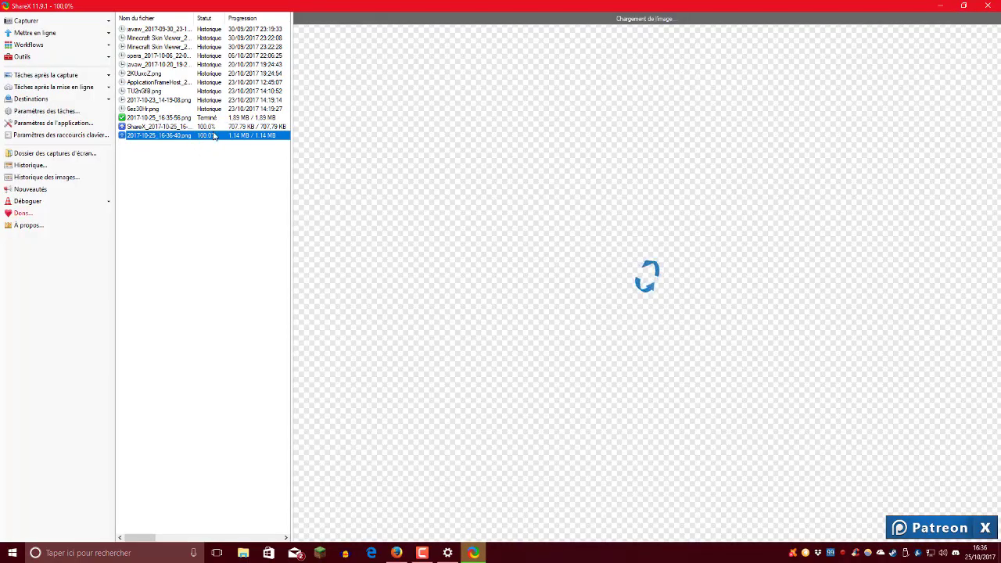
- Examine the previews of the full-screen, window and single-screen captures in the list
click(213, 126)
click(213, 118)
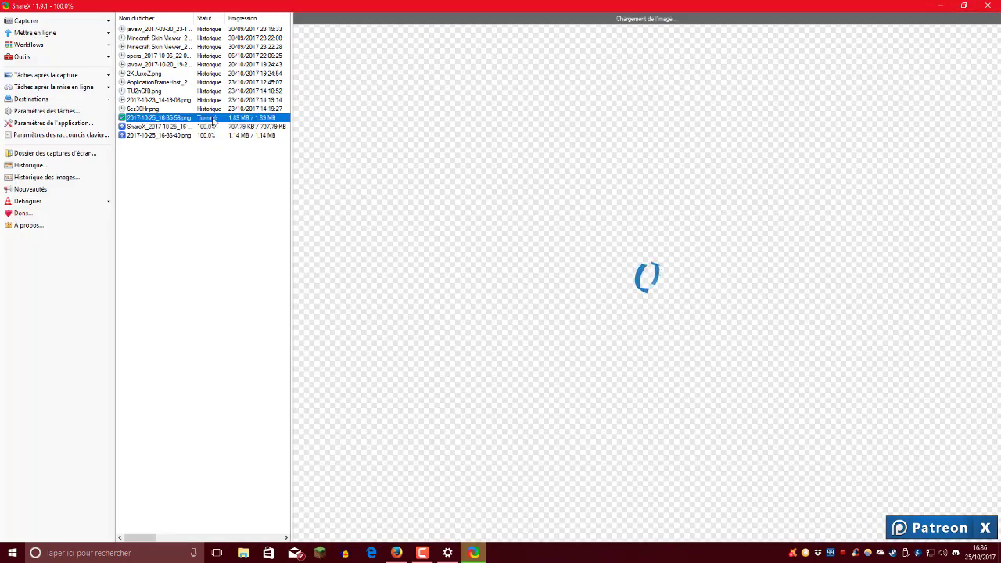
click(210, 128)
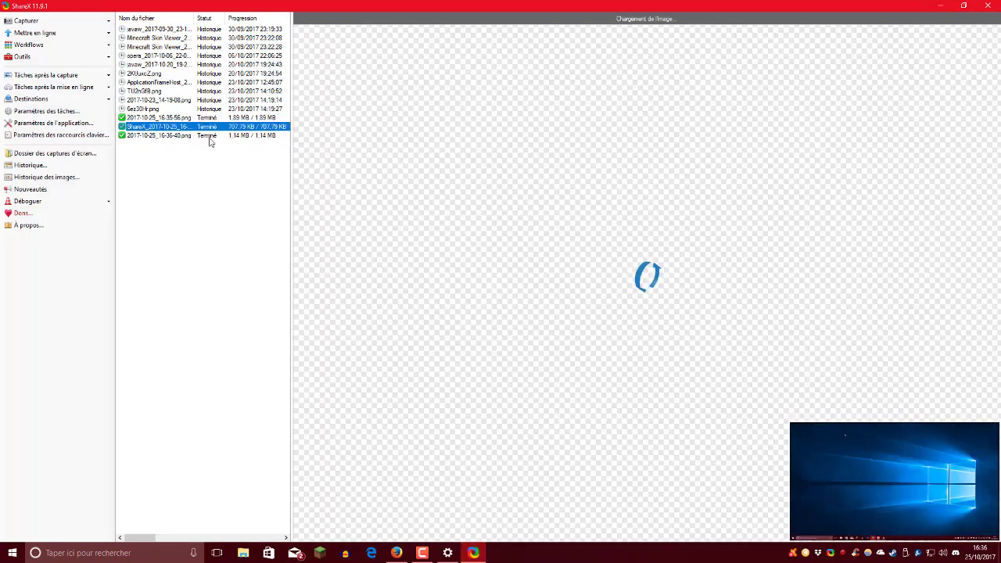
click(210, 136)
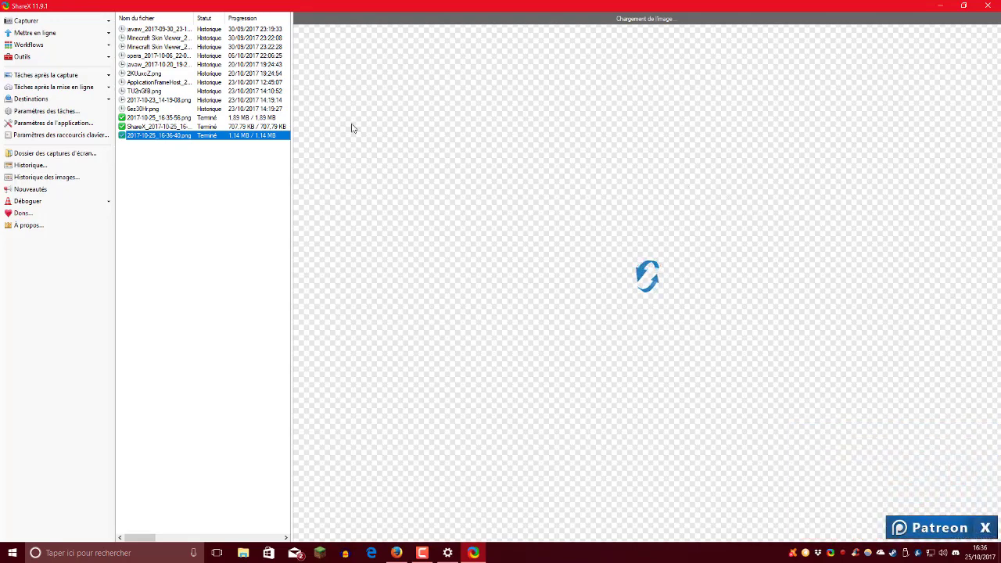
click(276, 126)
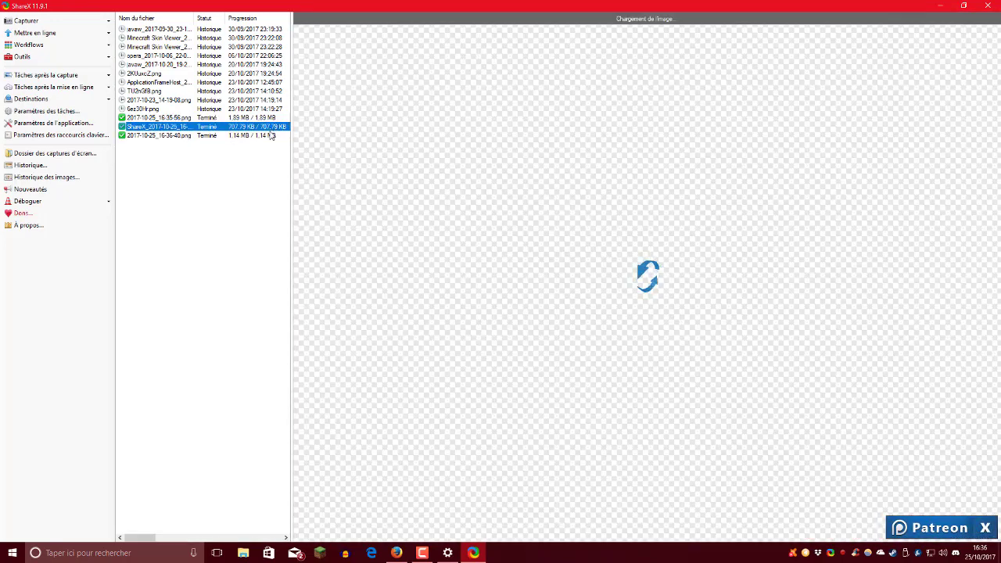
click(271, 135)
click(269, 118)
click(269, 108)
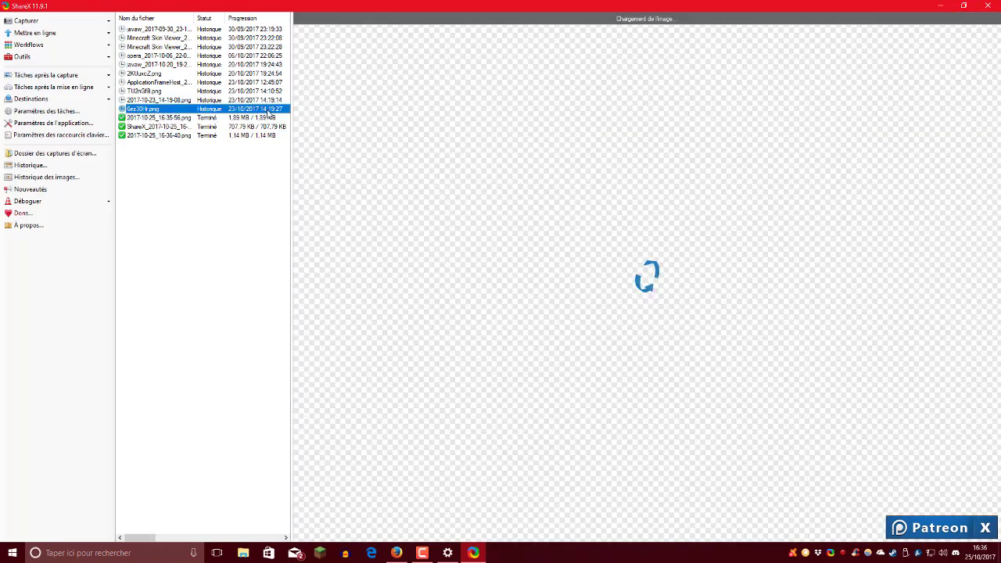
click(267, 135)
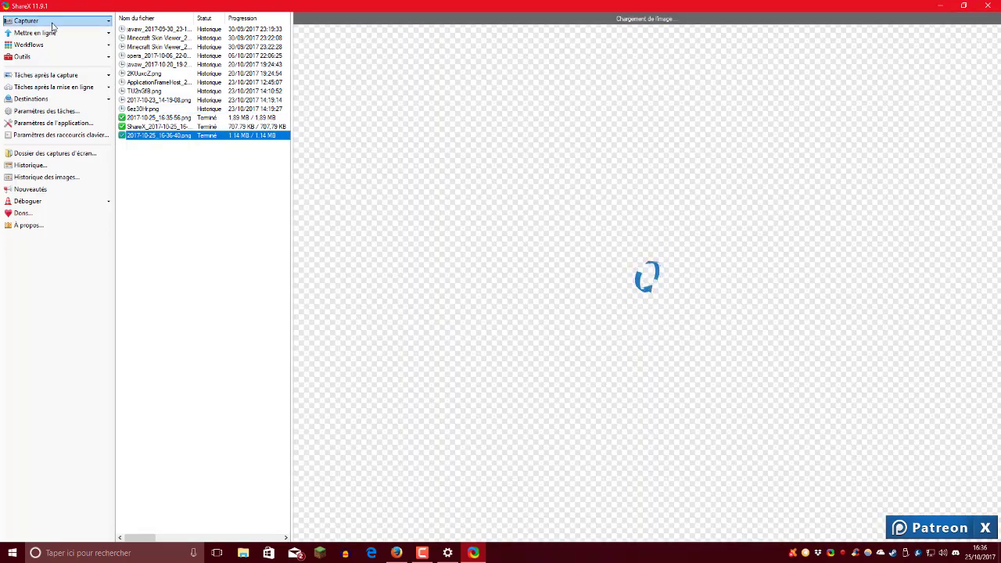
click(23, 21)
click(90, 34)
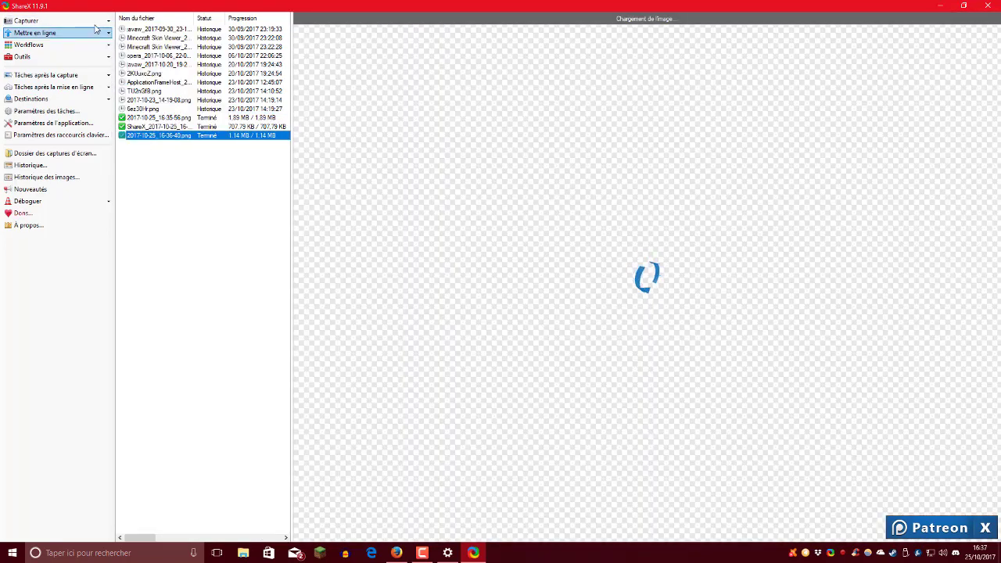
click(190, 133)
click(188, 135)
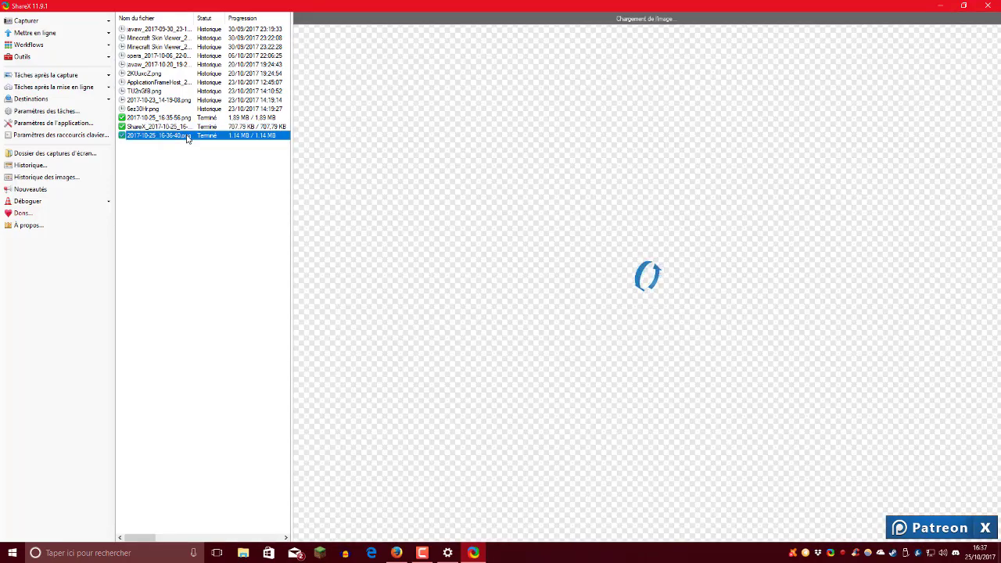
click(188, 127)
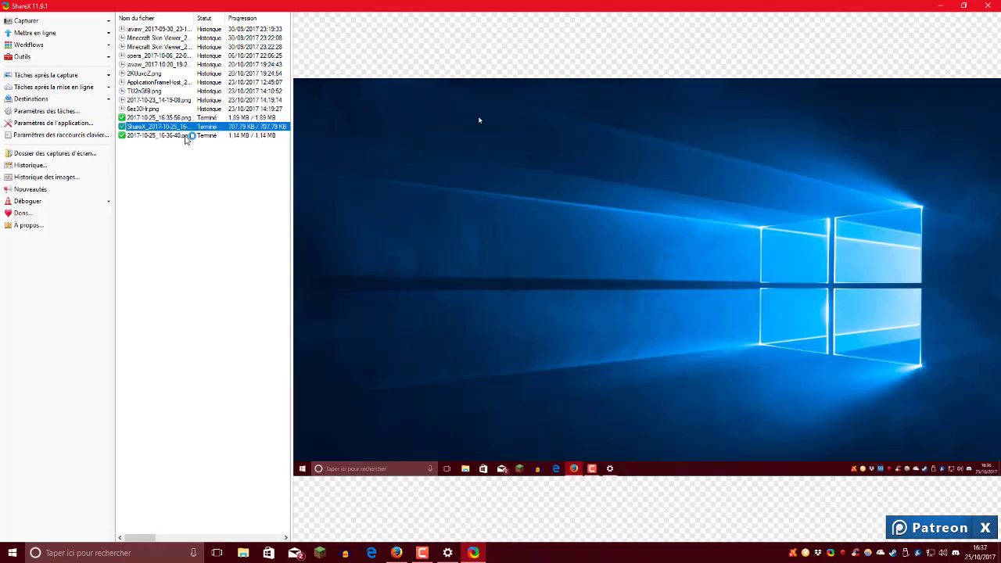
click(186, 137)
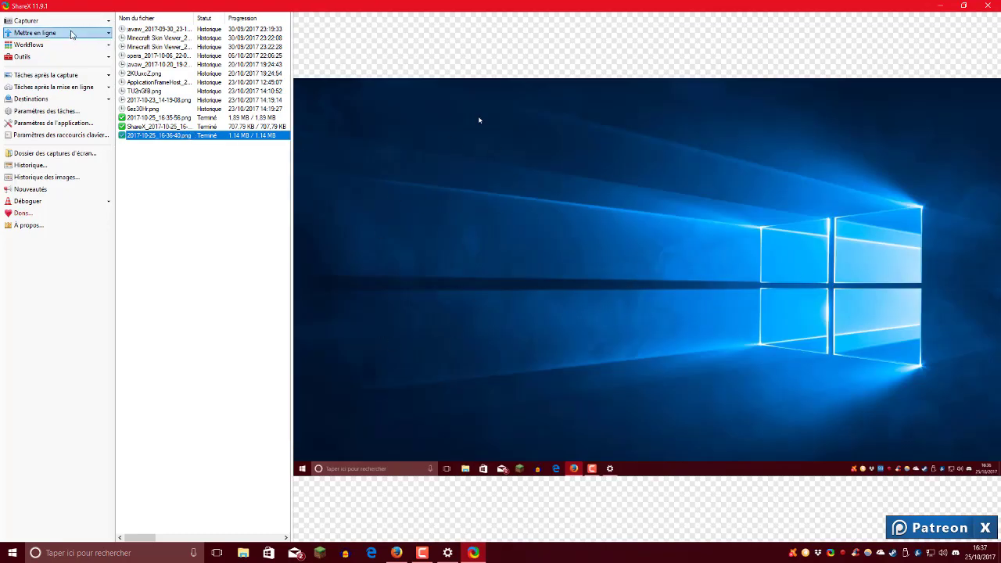
- Capture a large rectangular region of the desktop wallpaper with a region capture mode
click(67, 22)
click(185, 68)
drag(113, 48, 822, 437)
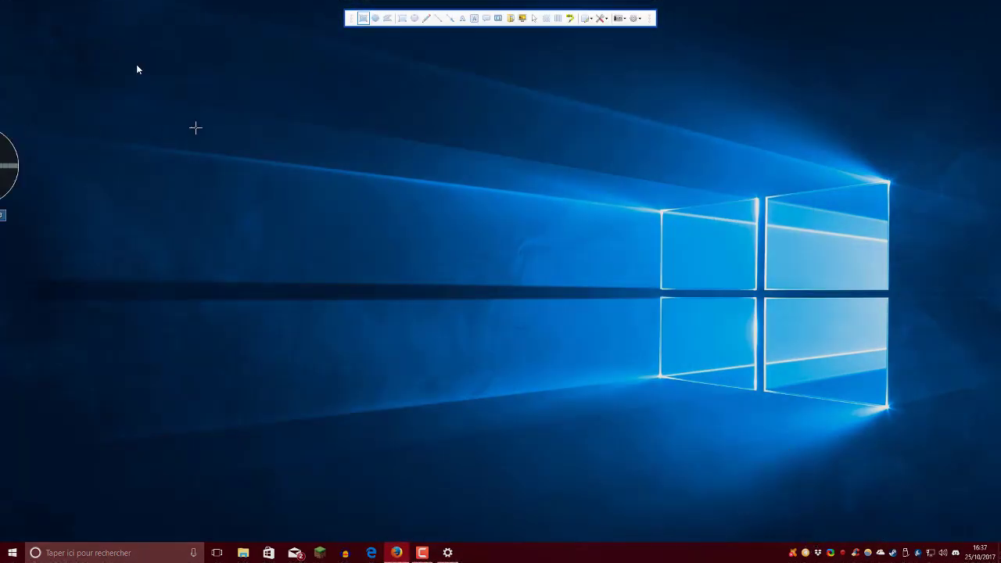
drag(156, 68, 819, 442)
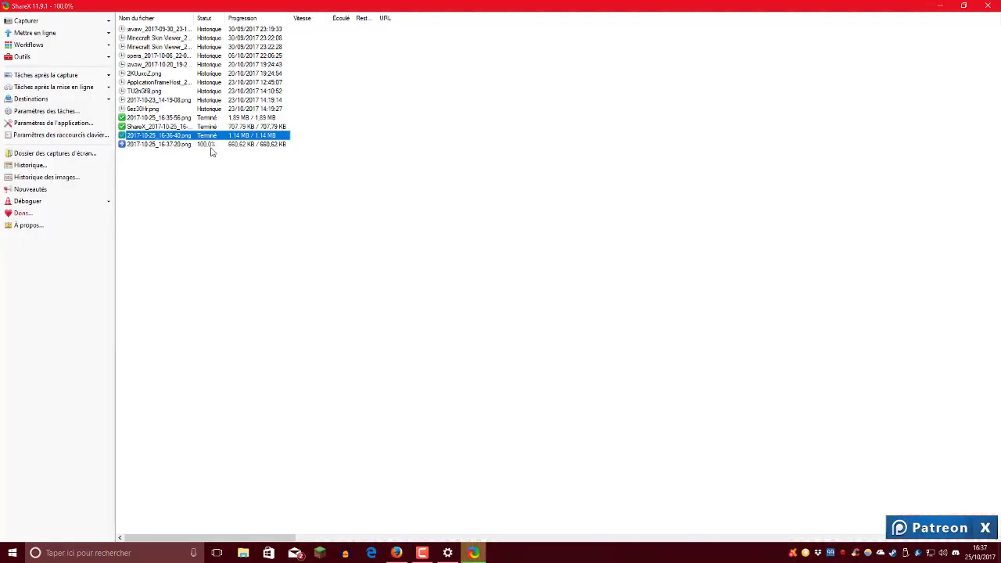
- Preview the new wallpaper capture, and take a region capture of the 987 x 32 title bar area of the Paramètres window
click(212, 146)
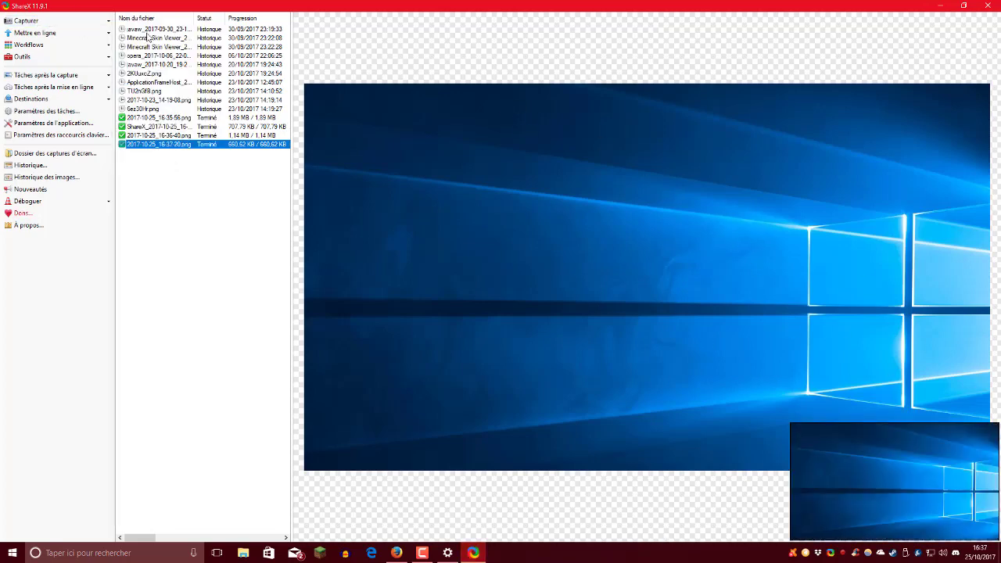
click(26, 20)
click(167, 56)
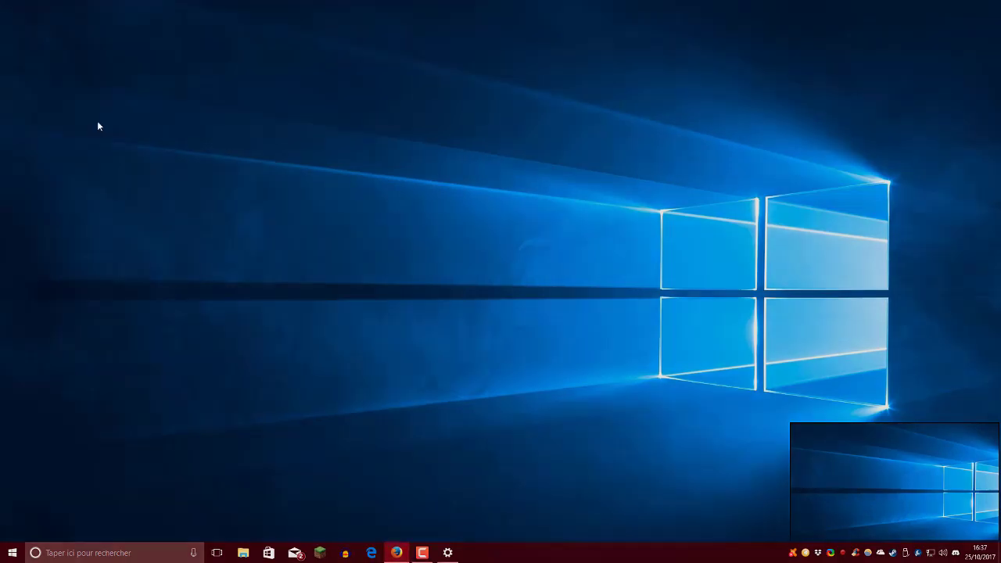
key(Escape)
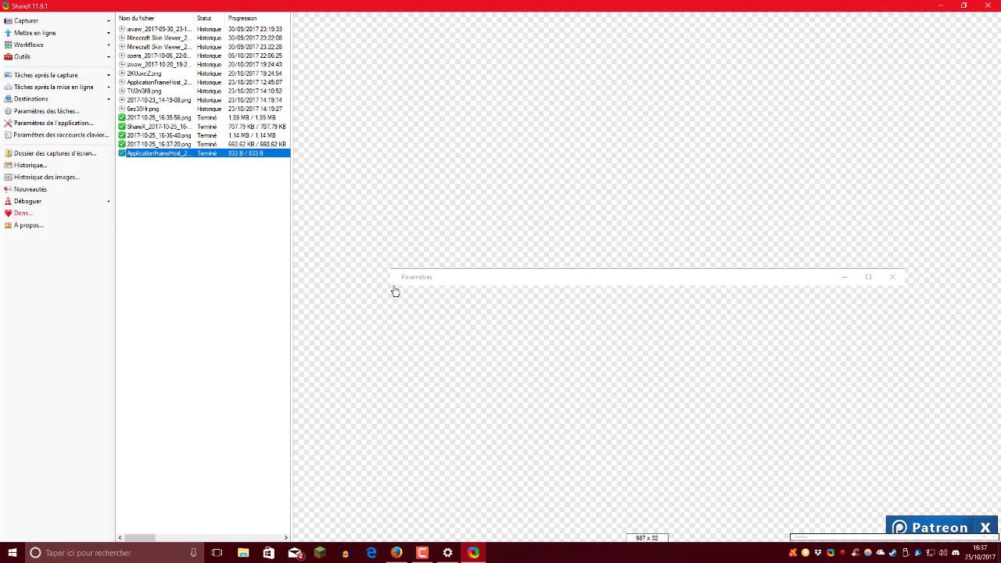
- View the automatic capture options for region and repeat time, close them unchanged, and clear the capture list selection
click(47, 21)
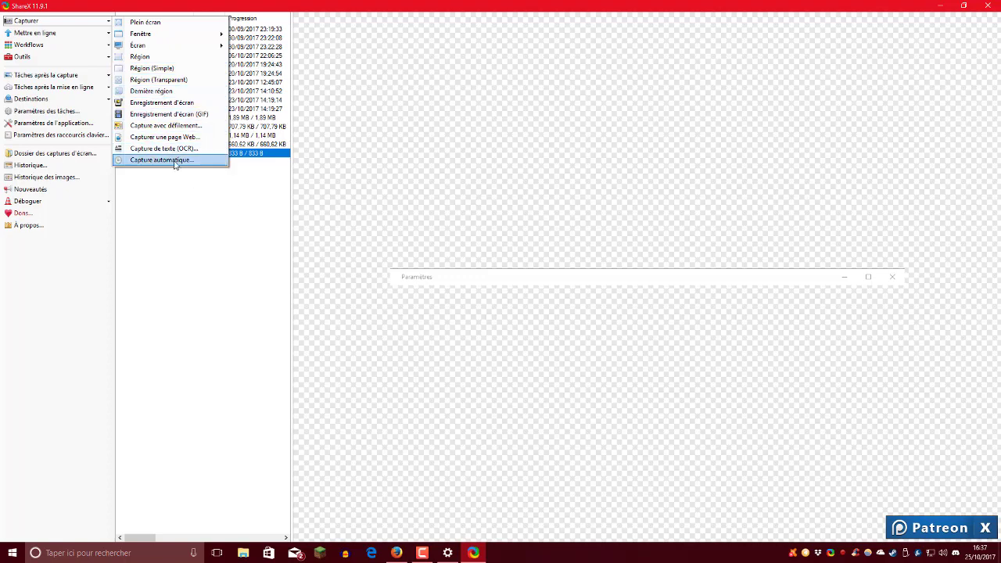
click(208, 181)
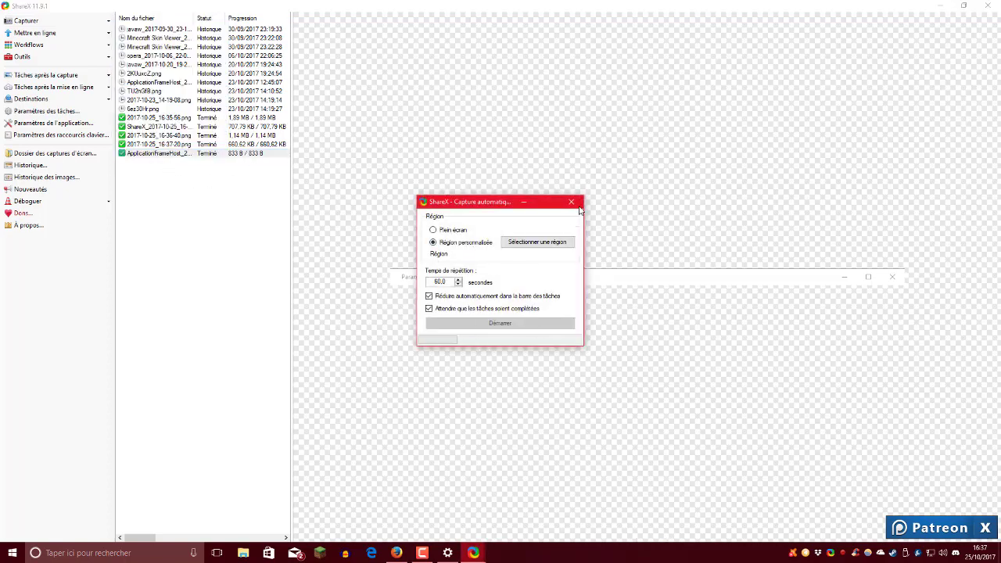
click(574, 208)
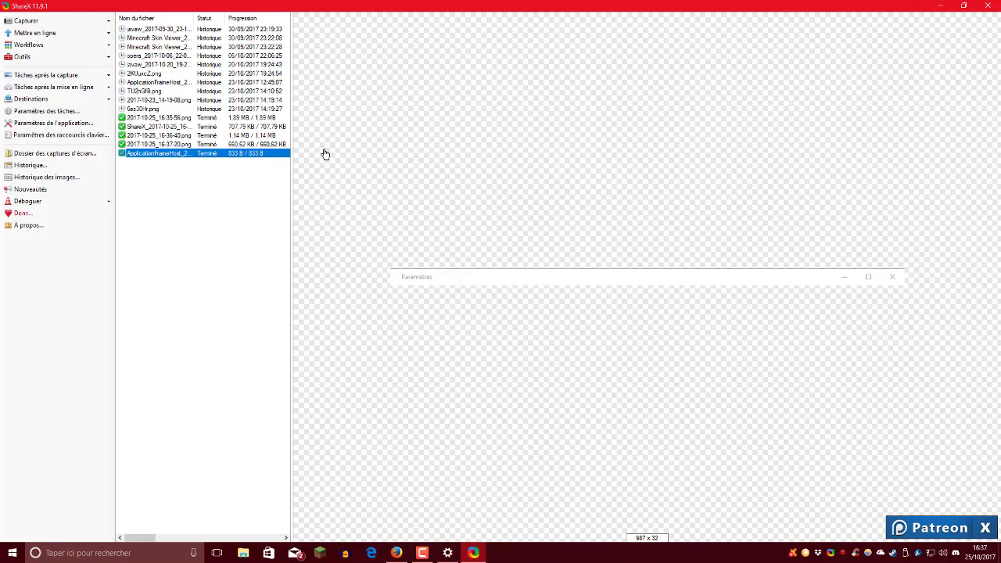
click(251, 237)
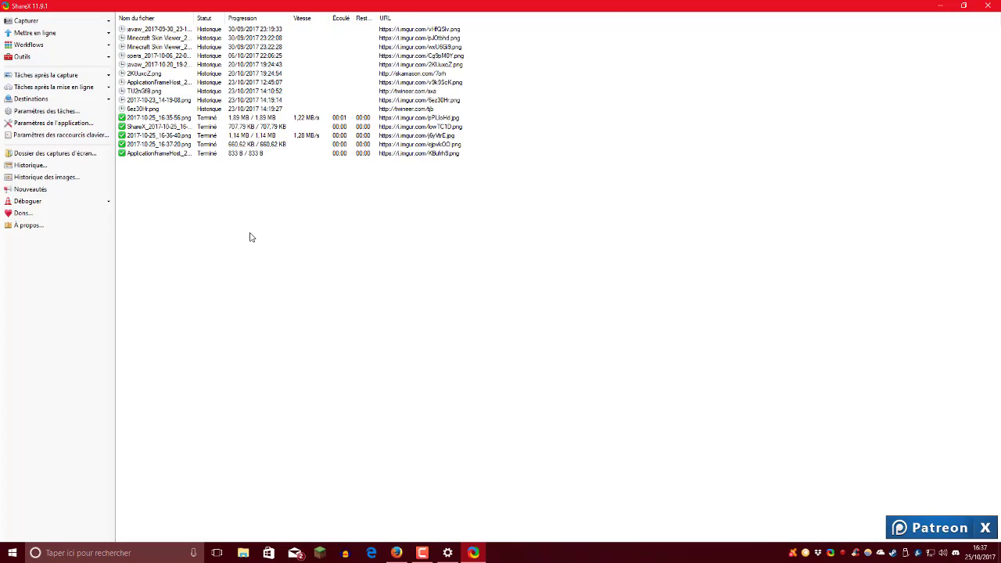